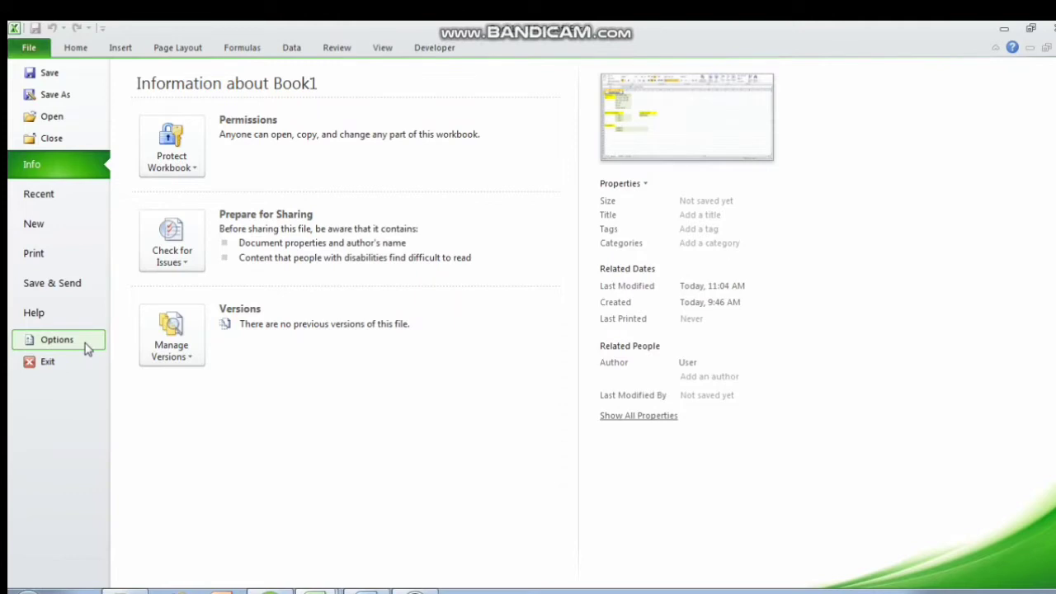
Enable the Solver Add-in among the Excel add-ins and display the data analysis commands
left_click(84, 345)
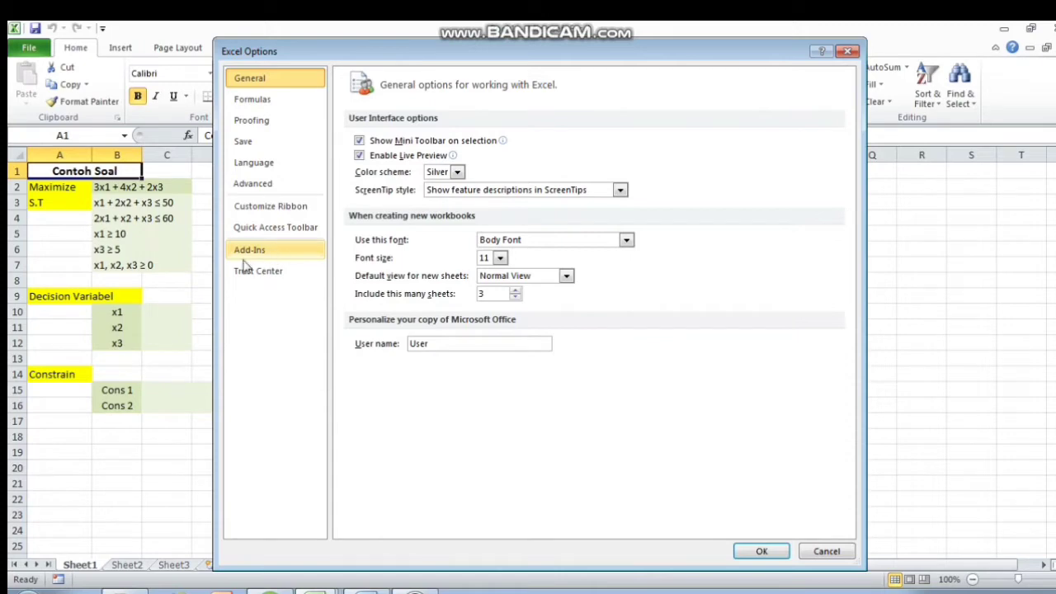
left_click(289, 255)
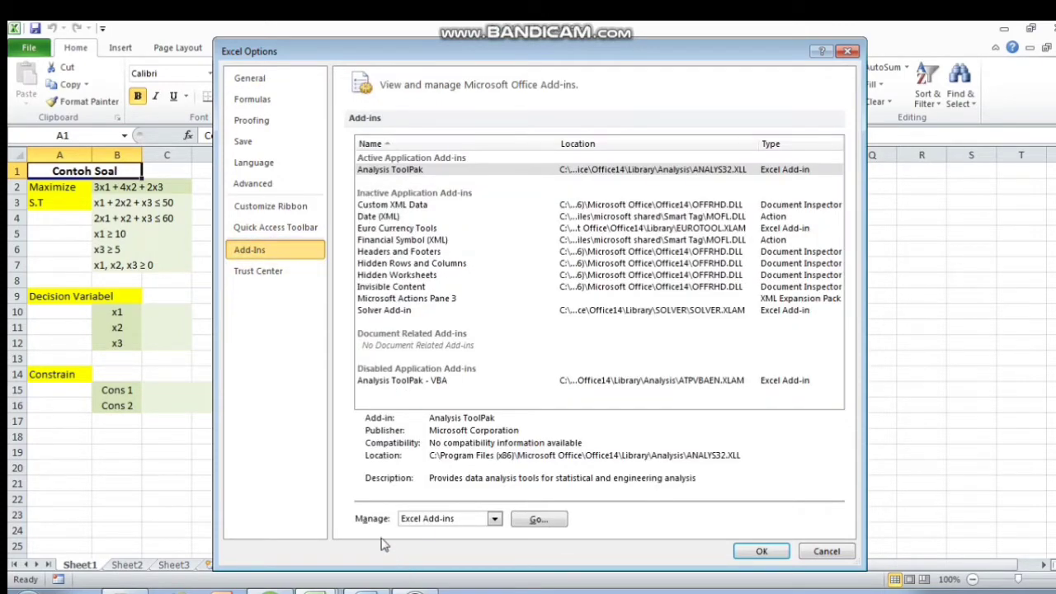
left_click(537, 520)
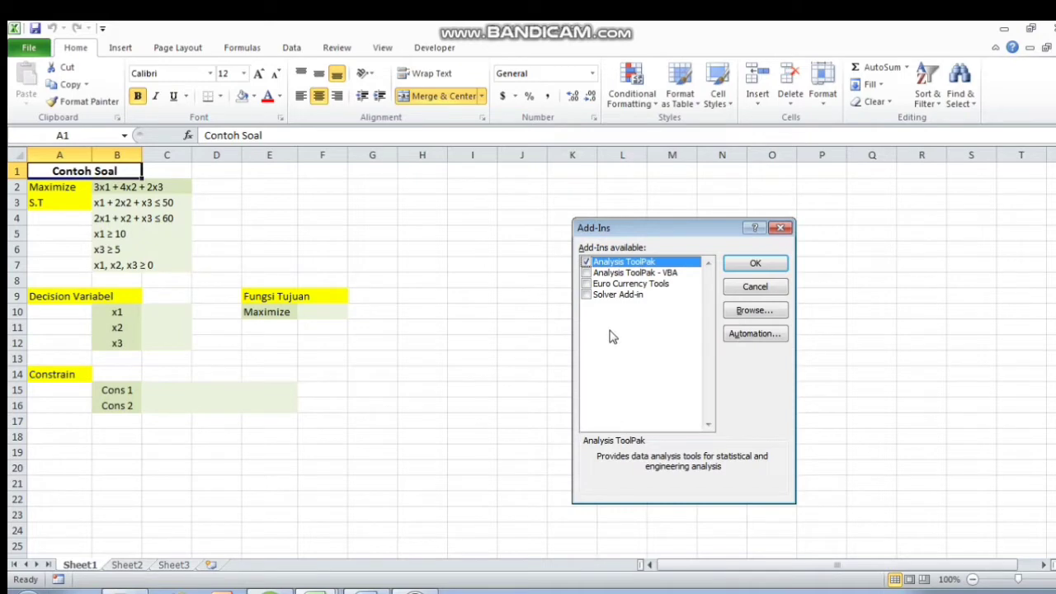
left_click(586, 295)
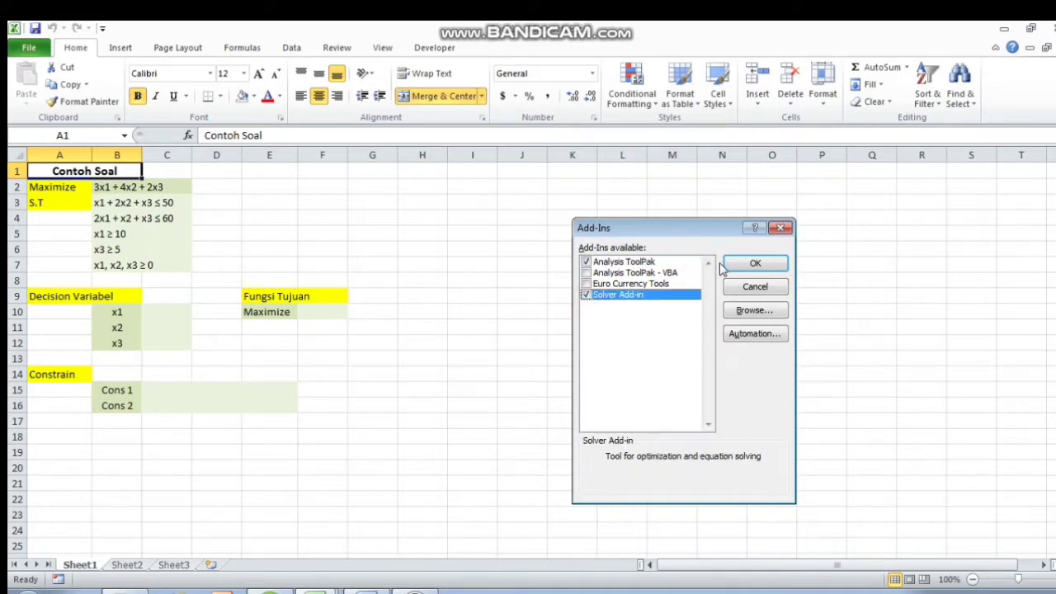
left_click(741, 266)
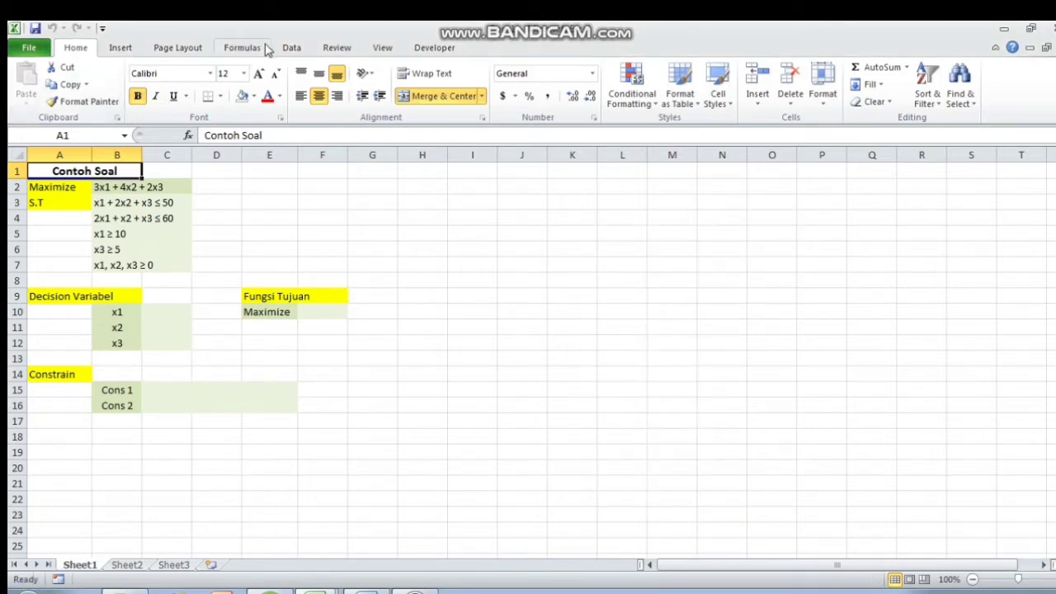
left_click(293, 48)
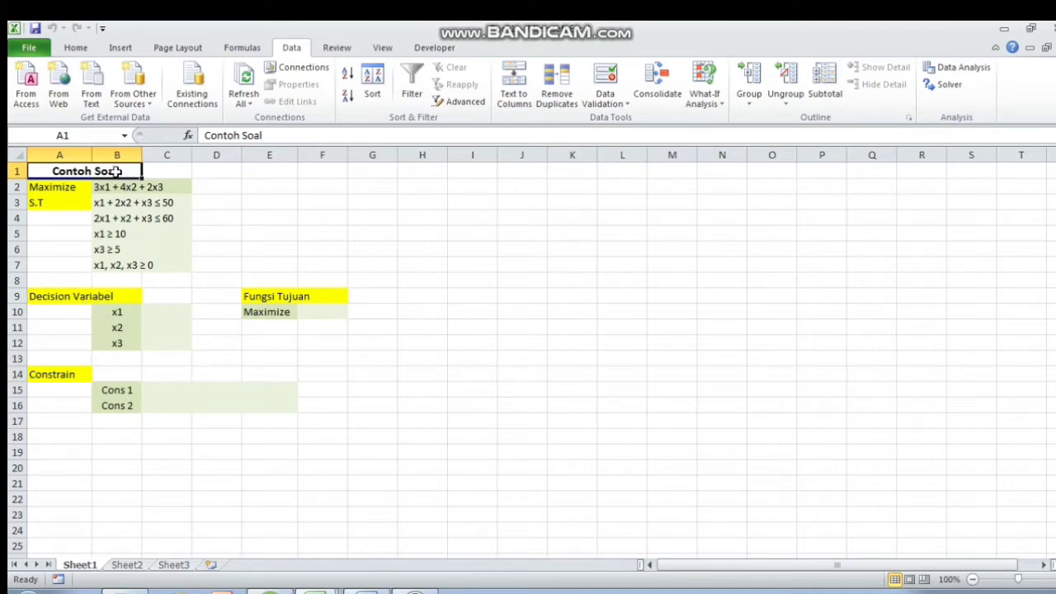
Enter the objective function formula =3*C10+4*C11+2*C12 in cell F10 beside Maximize
left_click(179, 188)
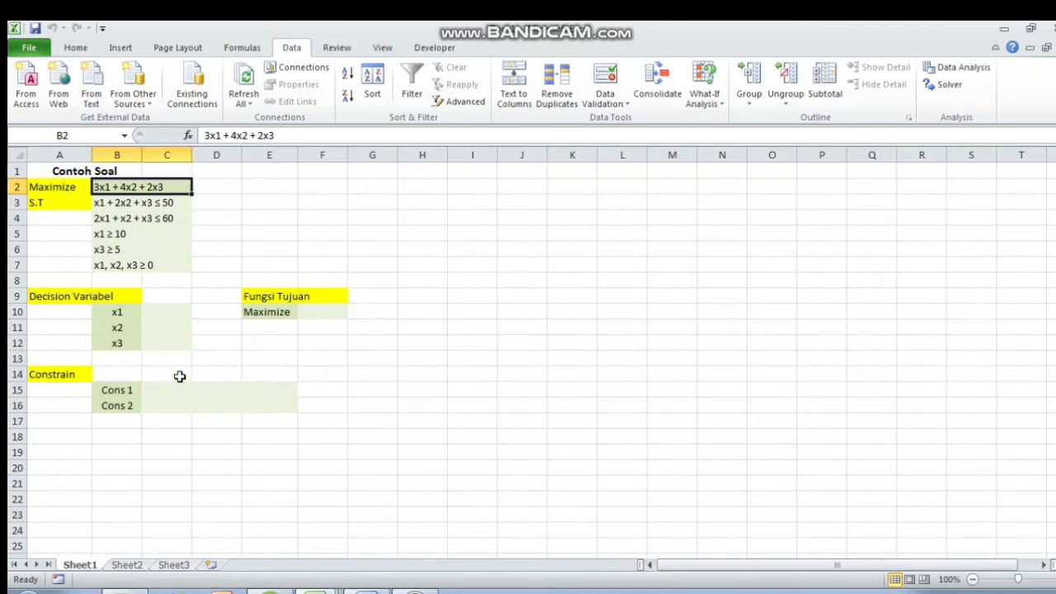
left_click(315, 313)
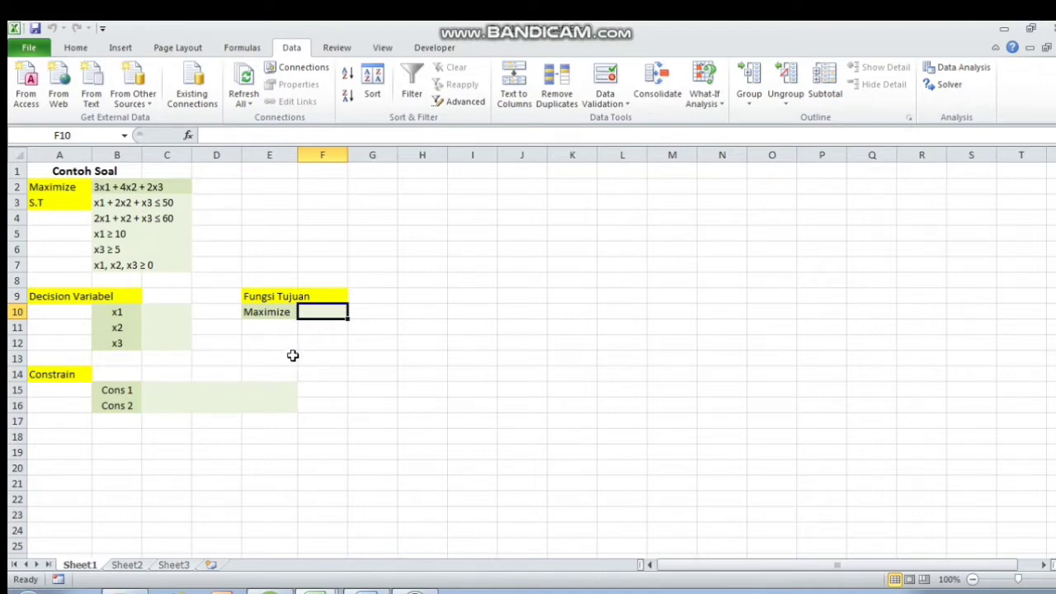
type("=3*")
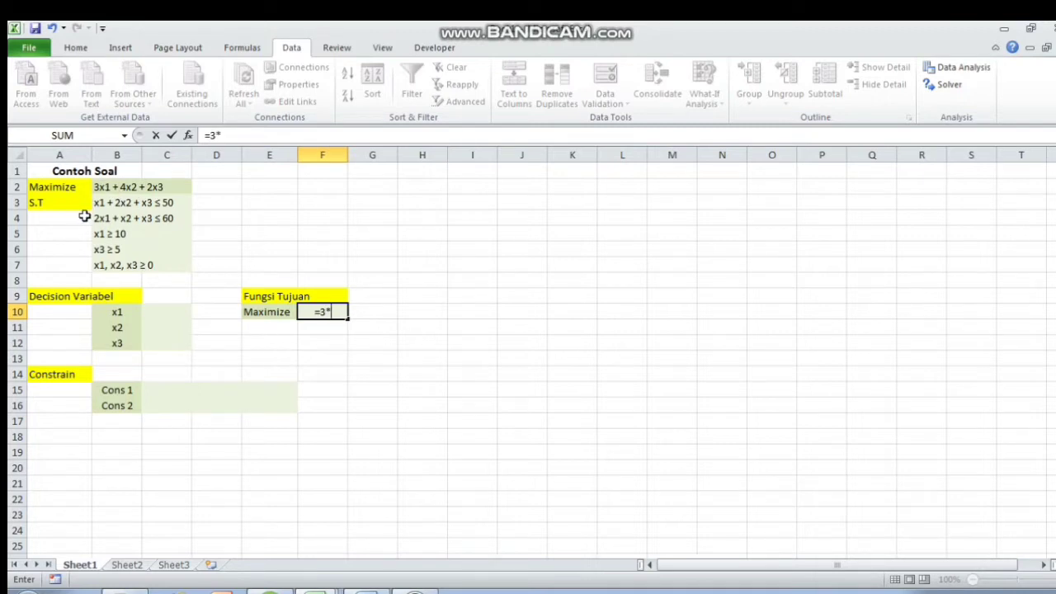
left_click(160, 314)
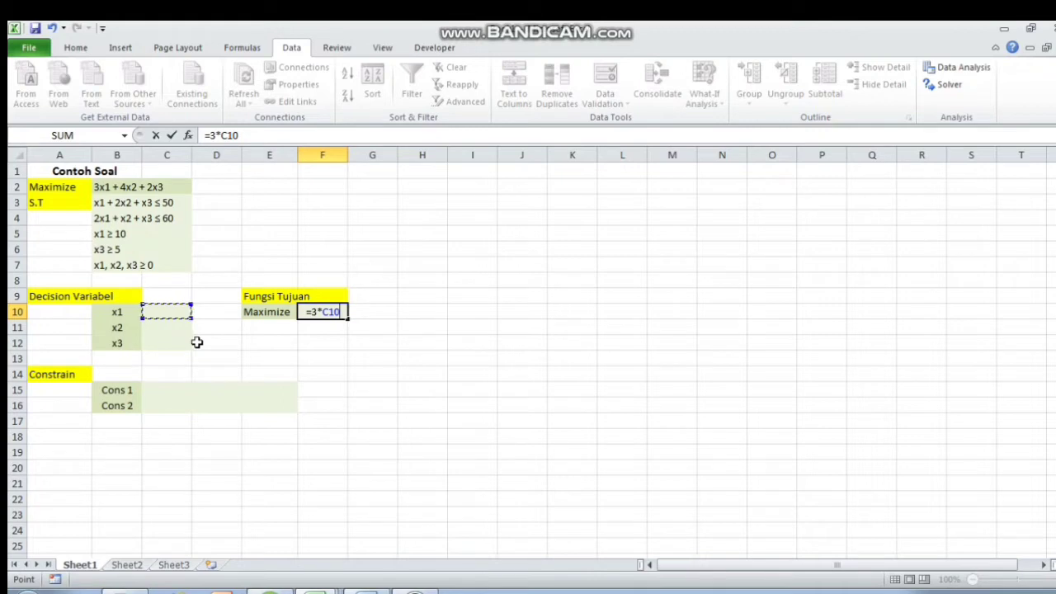
type("+4*")
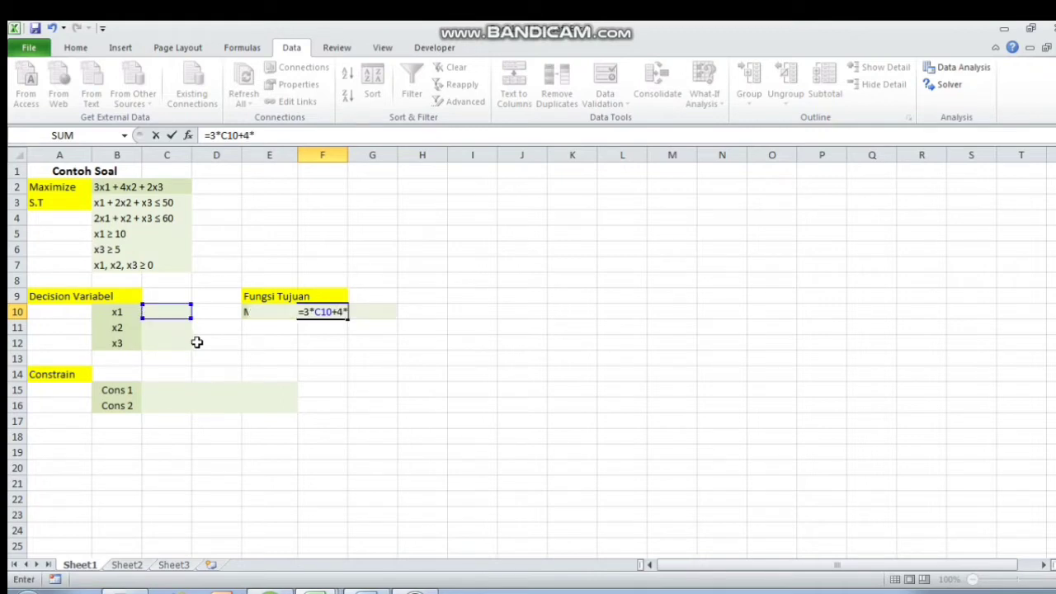
left_click(166, 330)
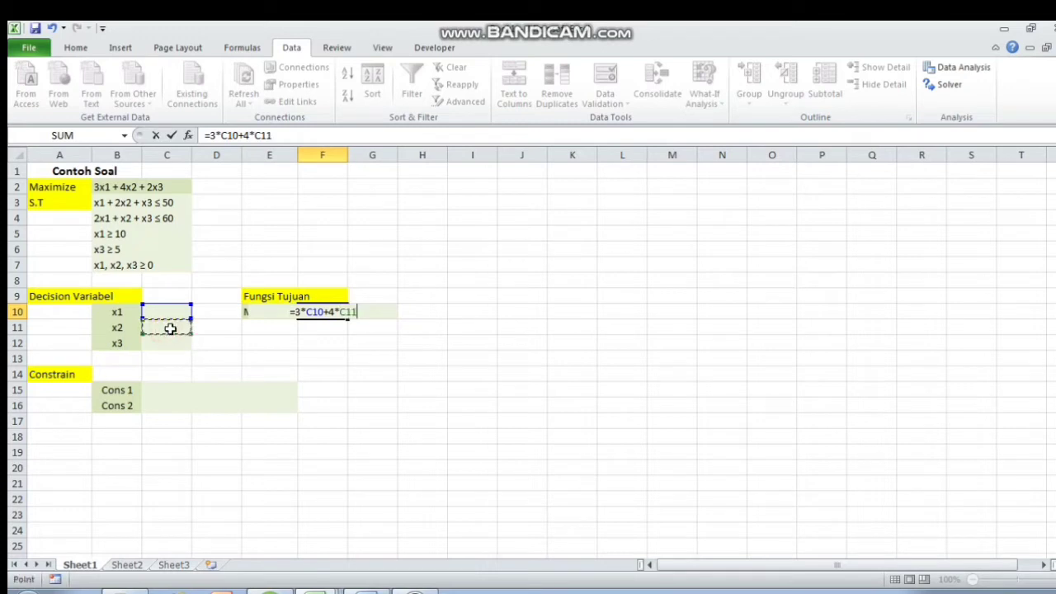
type("+")
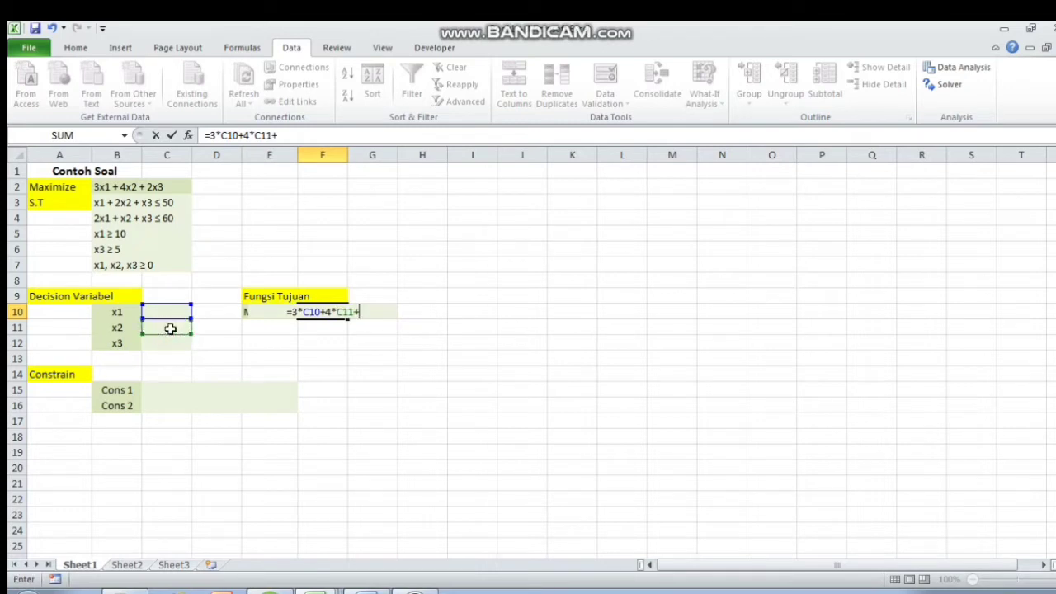
type("2")
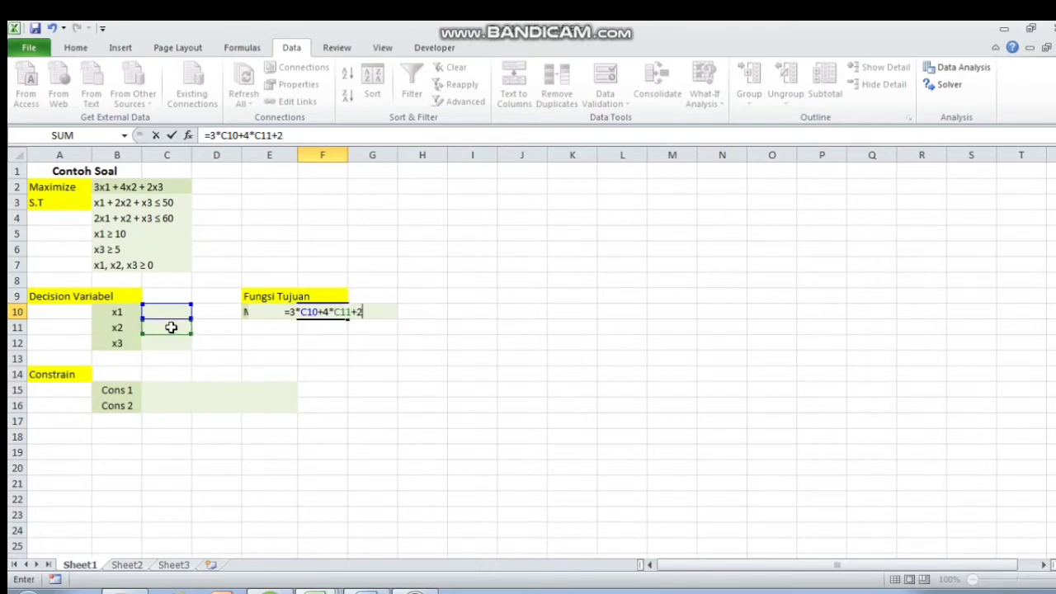
type("*")
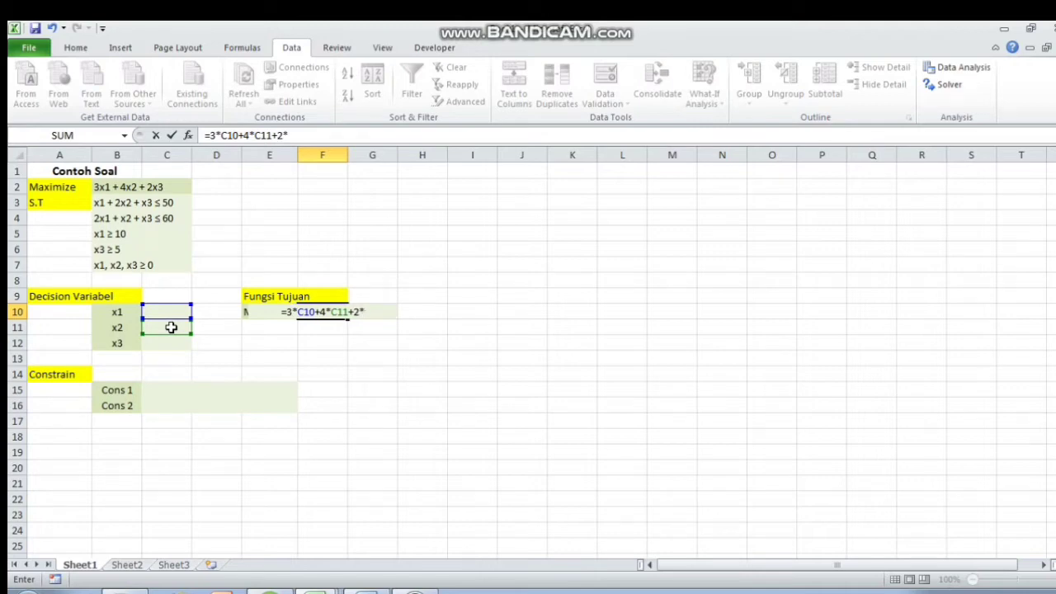
left_click(167, 342)
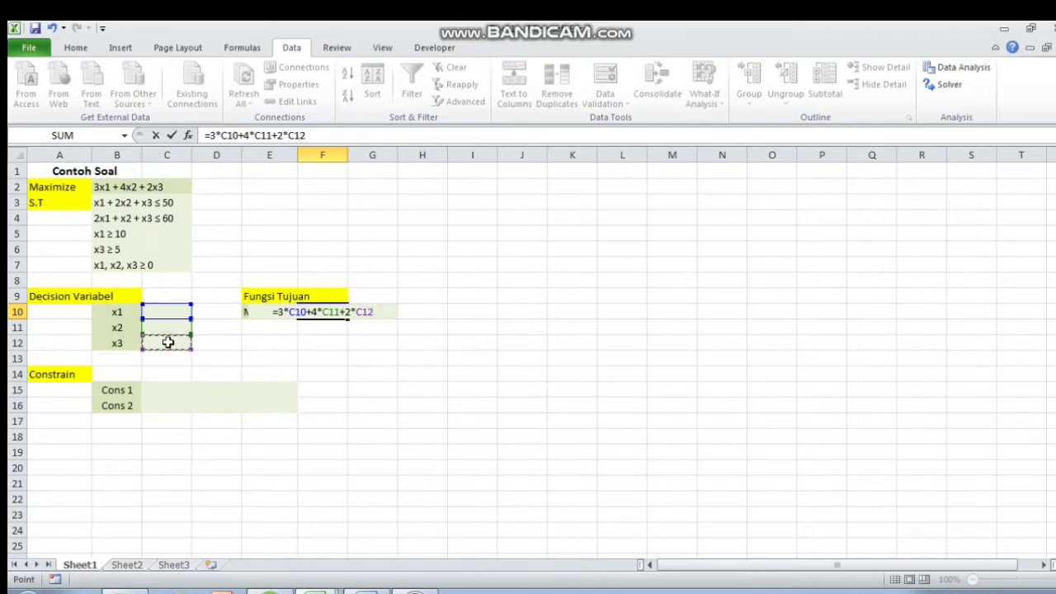
key("Return")
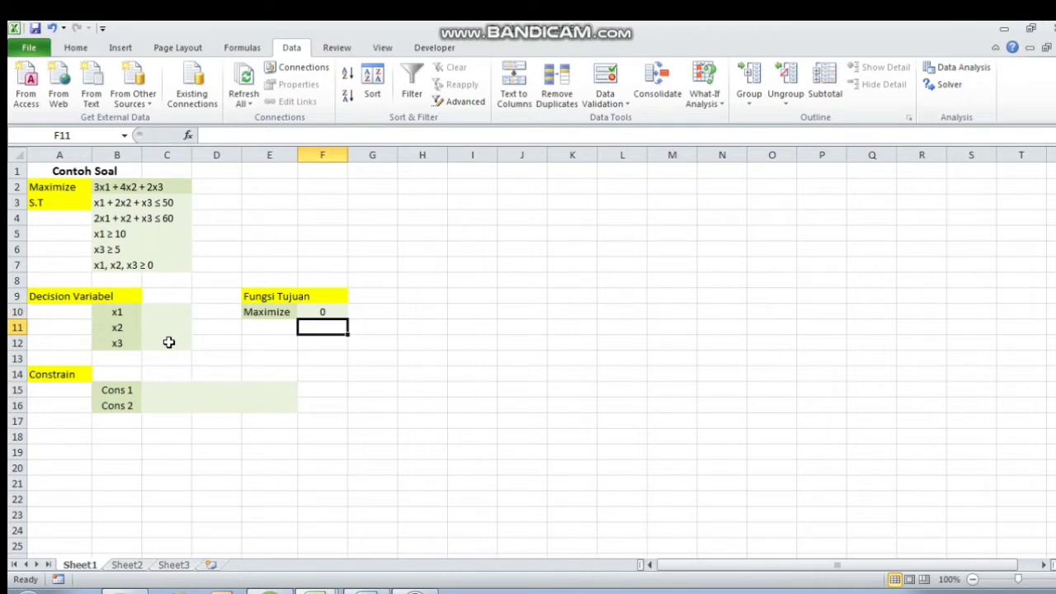
Enter the left-hand side formula of Cons 1, =C10+2*C11+C12, in cell C15
left_click(153, 392)
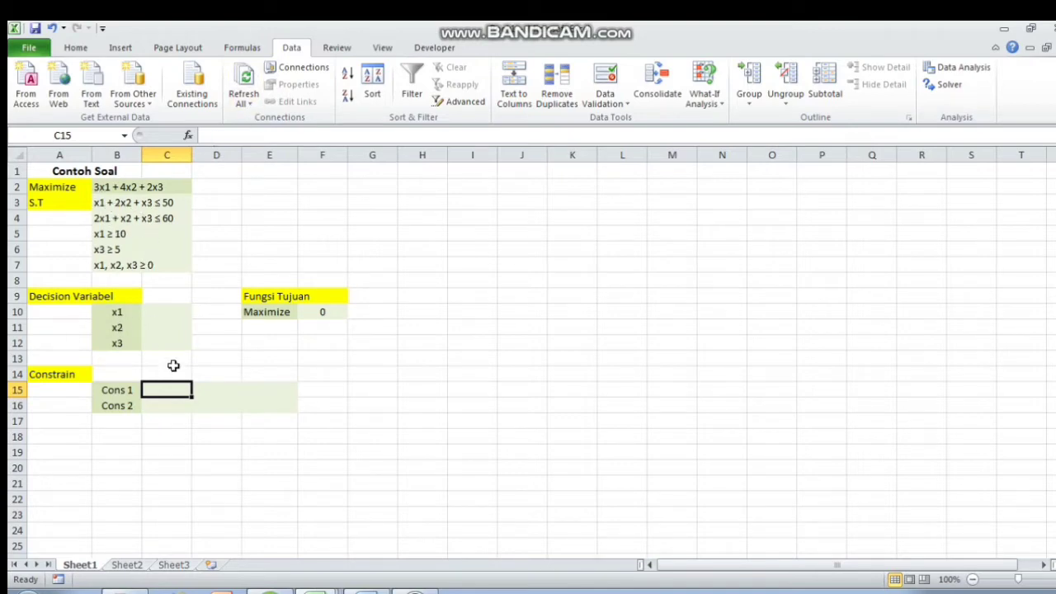
type("=")
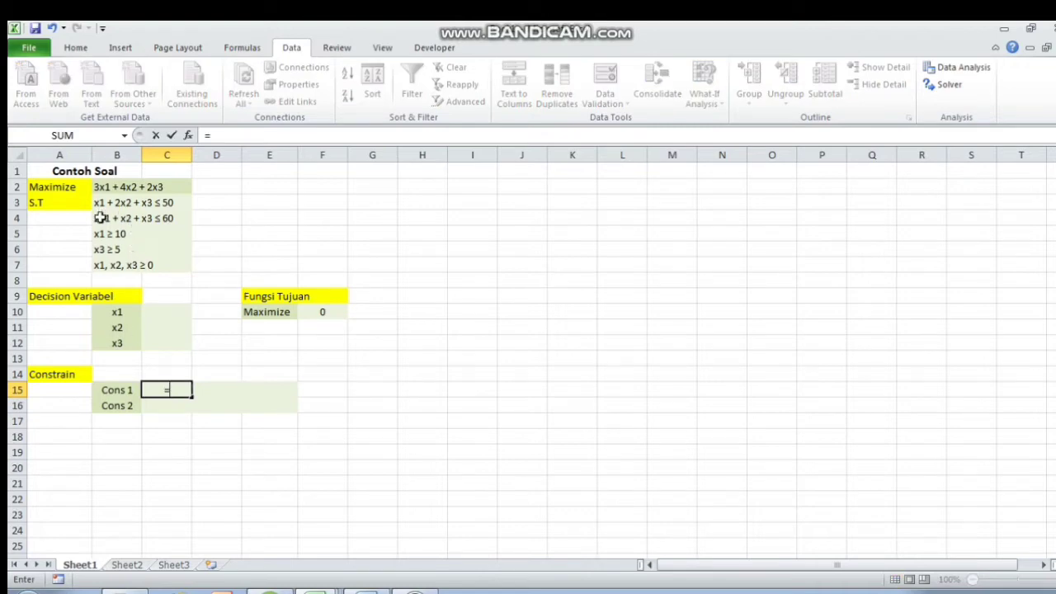
left_click(162, 310)
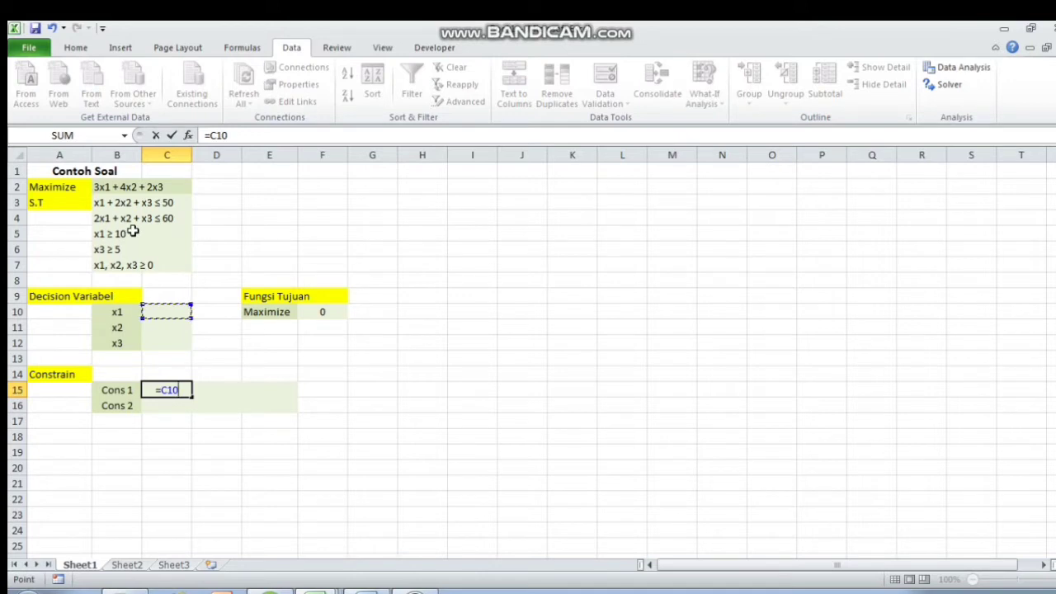
type("+2")
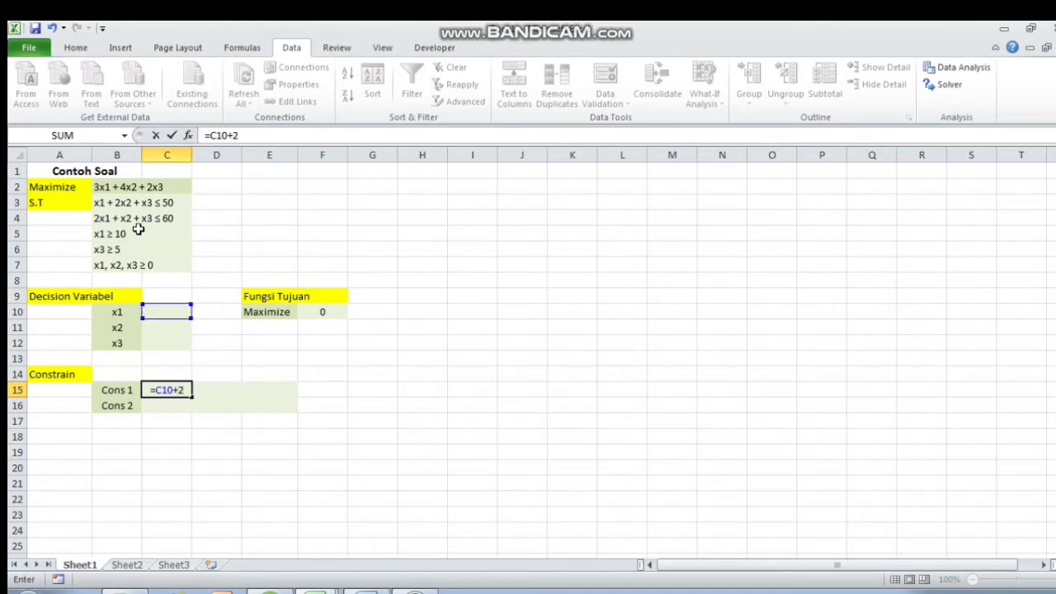
type("*")
left_click(163, 329)
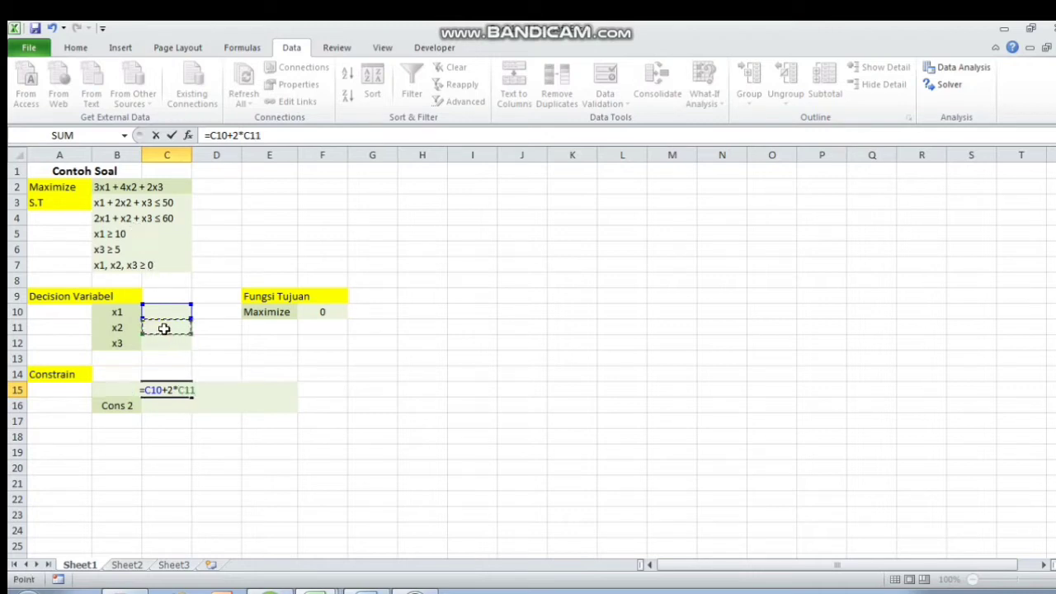
type("+")
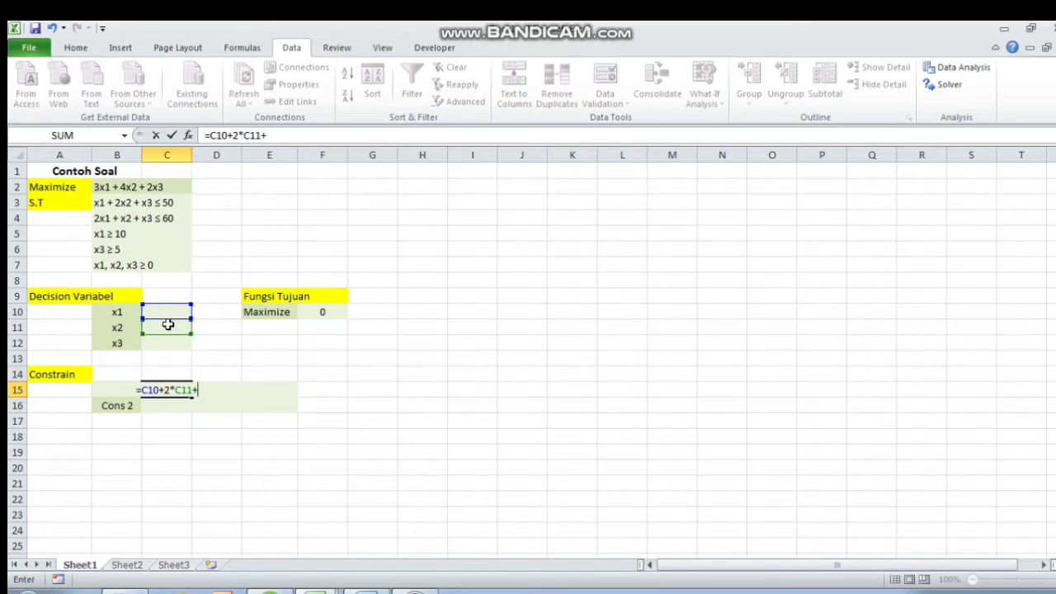
left_click(169, 342)
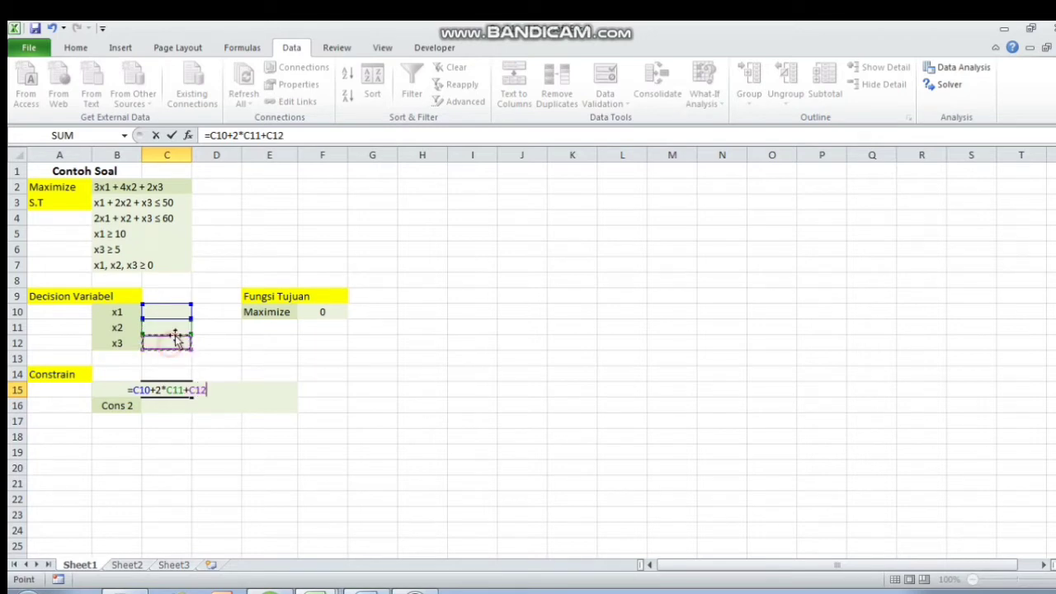
key("Return")
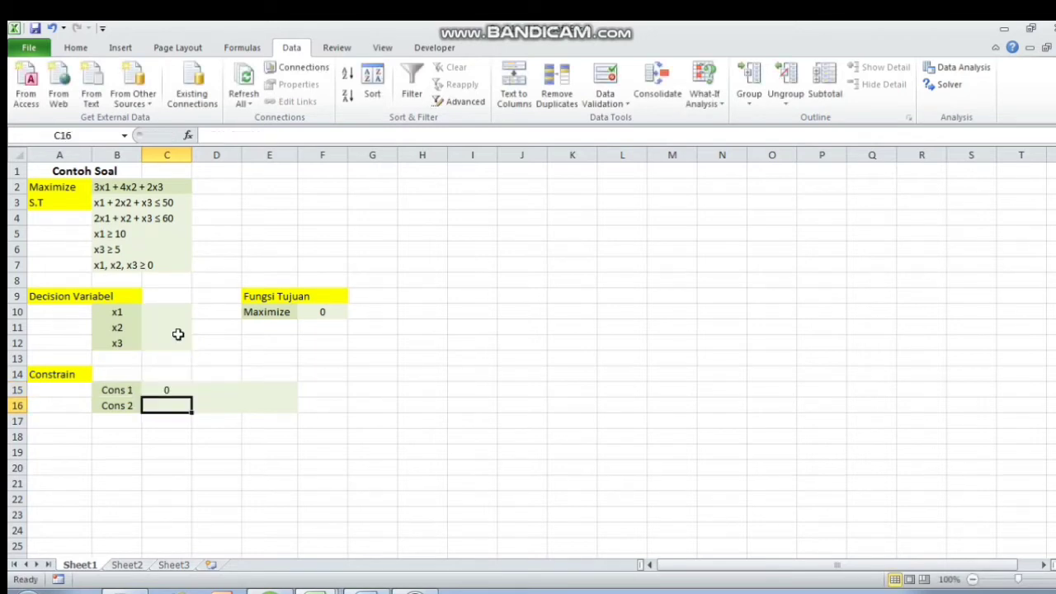
Complete the Cons 1 row with the operator <= in D15 and the limit 50 in E15
key("Right")
key("Up")
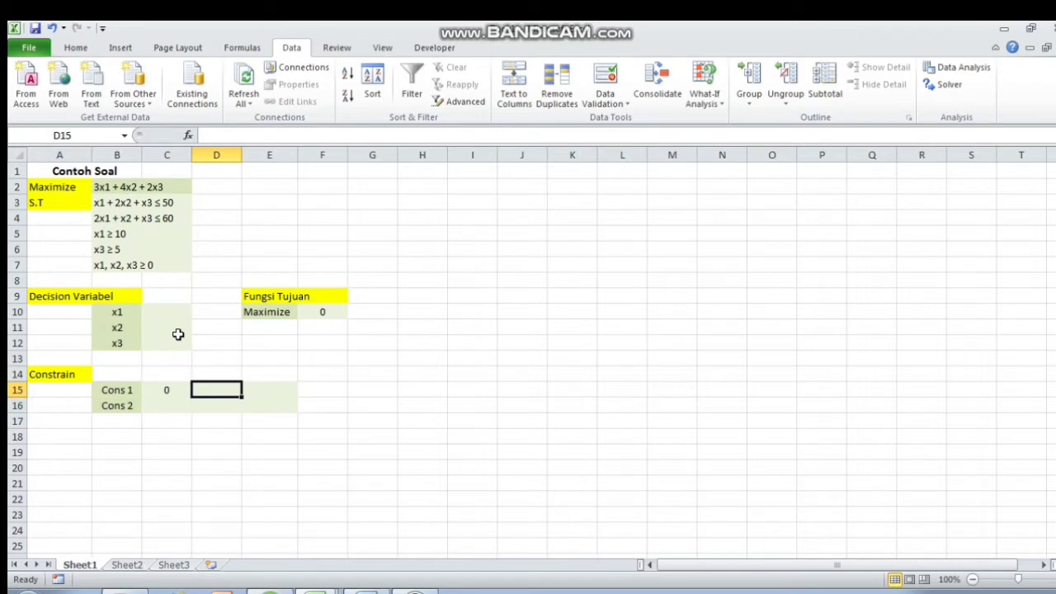
type("<")
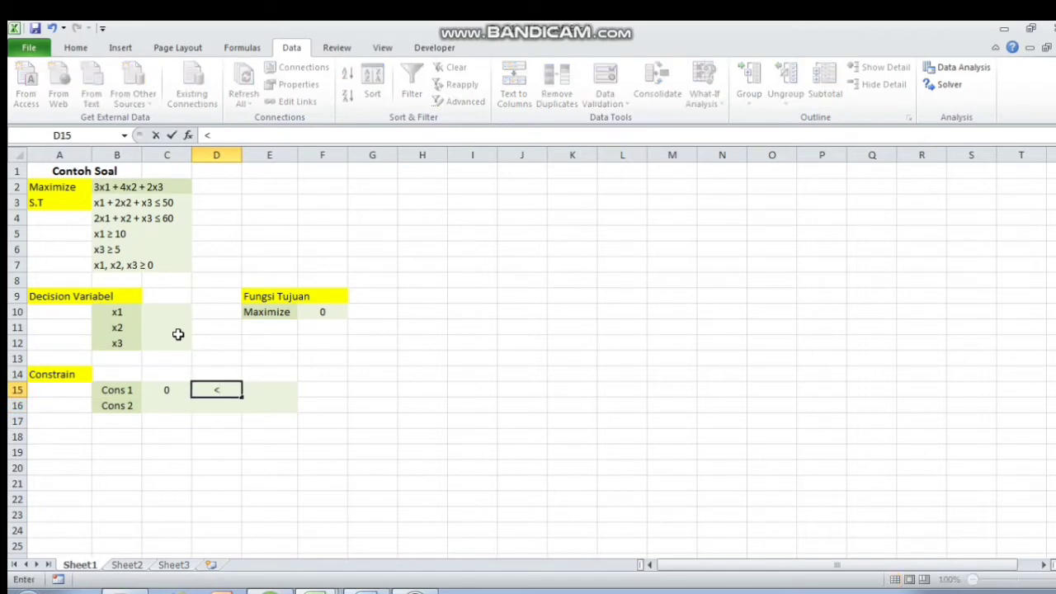
type("=")
key("Tab")
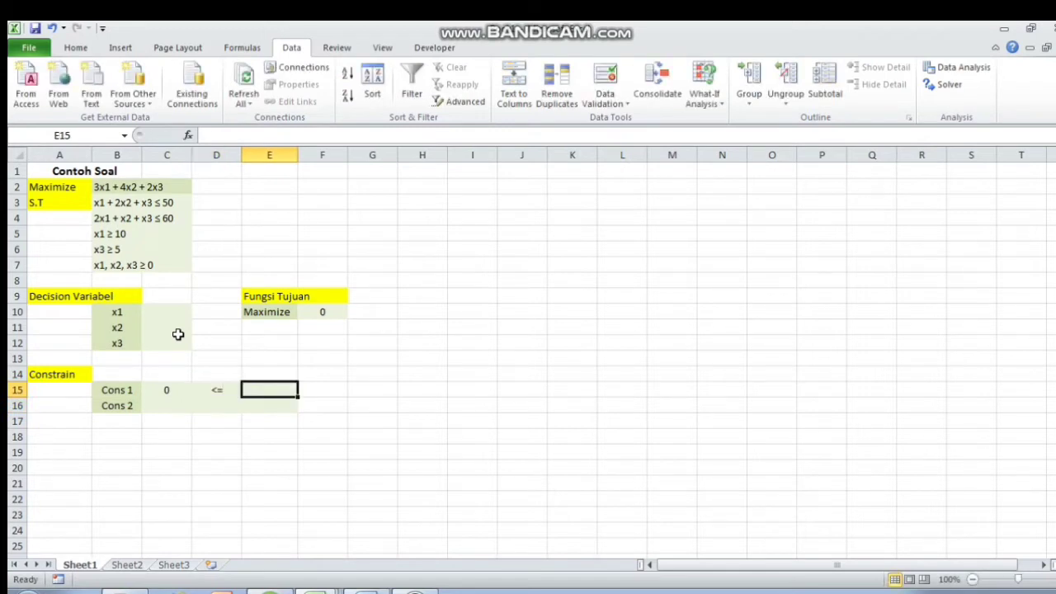
type("50")
key("Return")
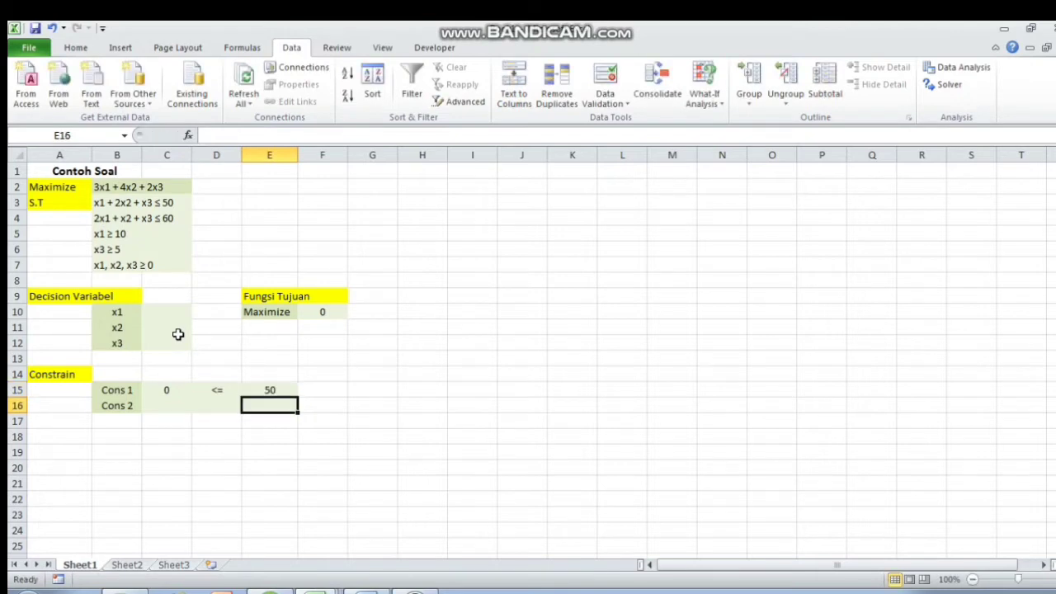
Enter the left-hand side formula of Cons 2, =2*C10+C11+C12, in cell C16
key("Left")
key("Left")
type("=")
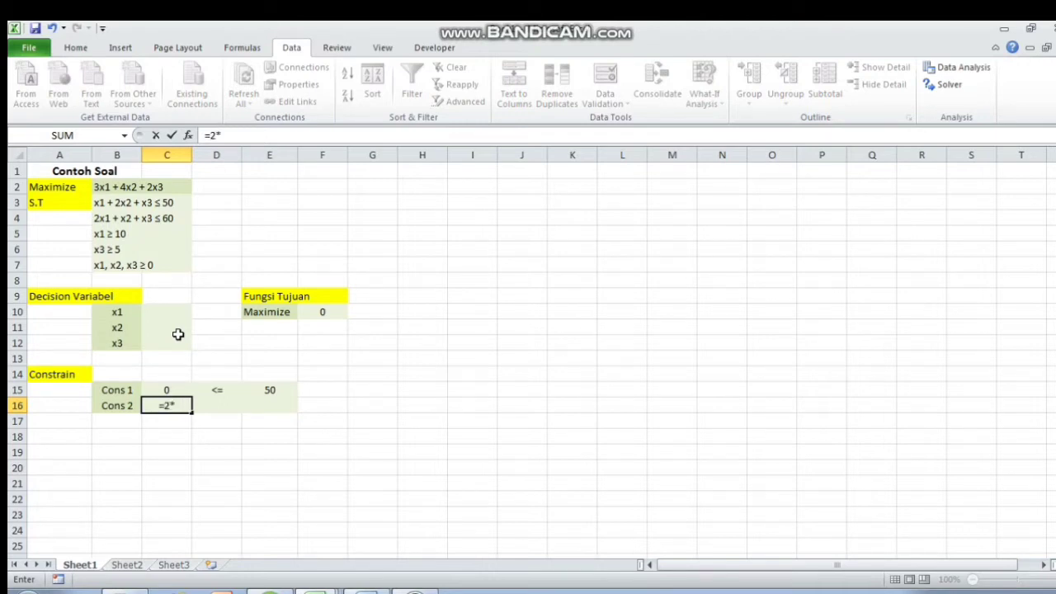
left_click(177, 313)
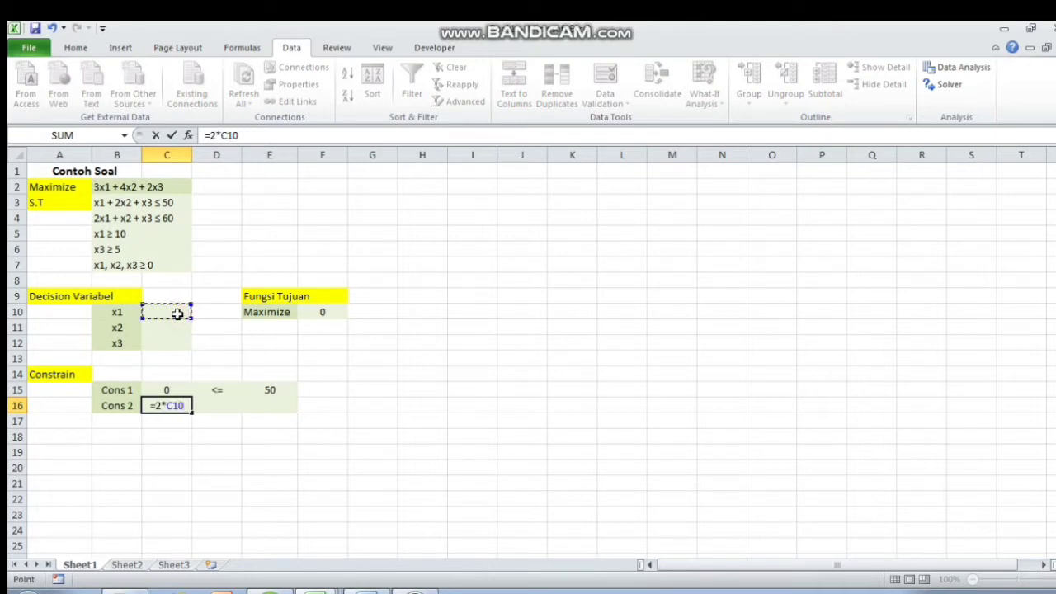
type("+")
left_click(177, 326)
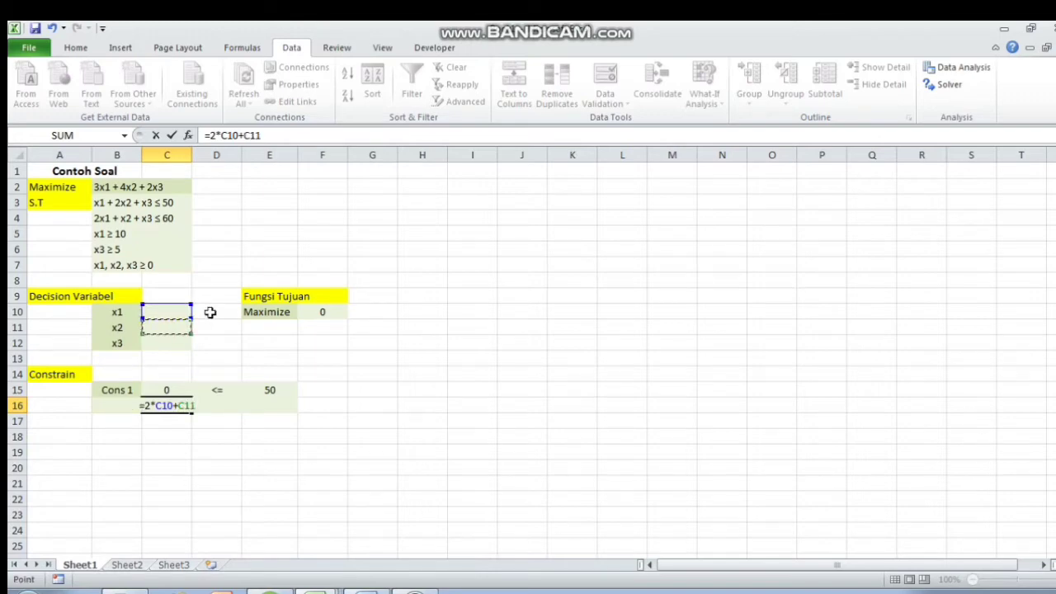
type("+")
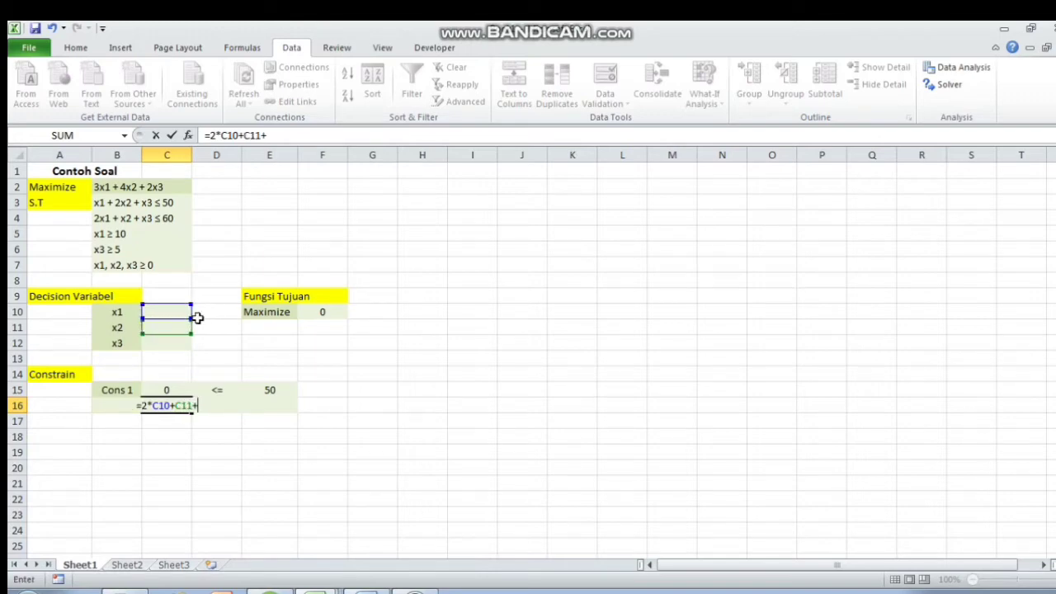
left_click(183, 339)
key("Return")
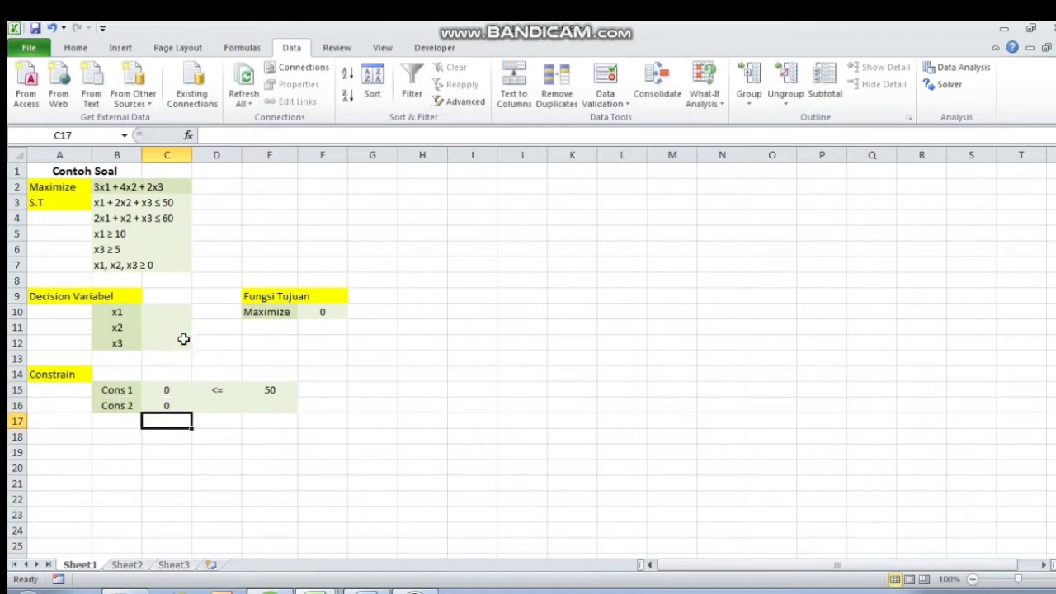
Complete the Cons 2 row with the operator <= in D16 and the limit 60 in E16
key("Right")
key("Up")
type("<")
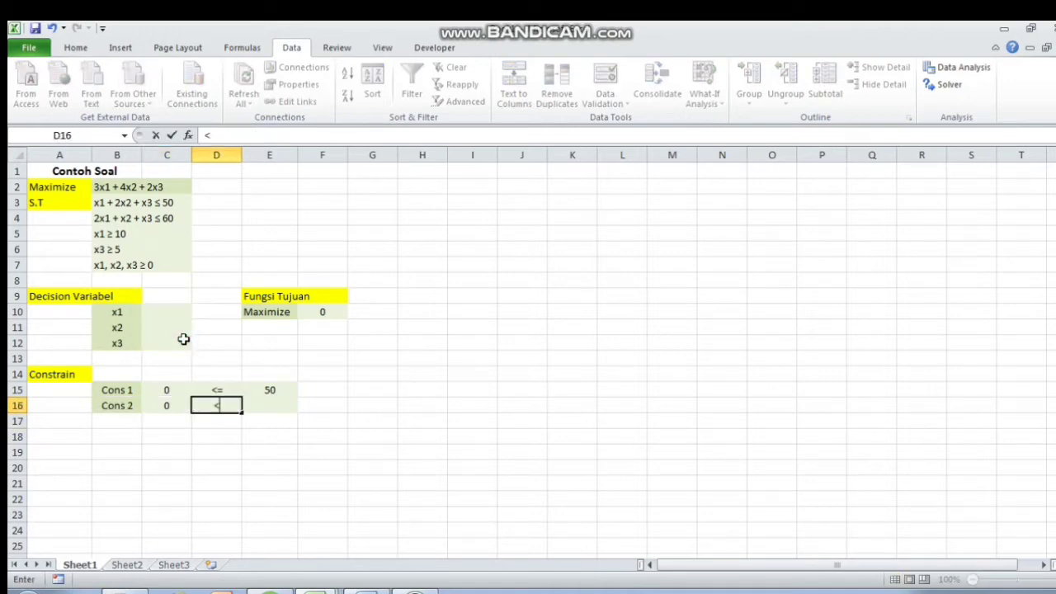
key("Right")
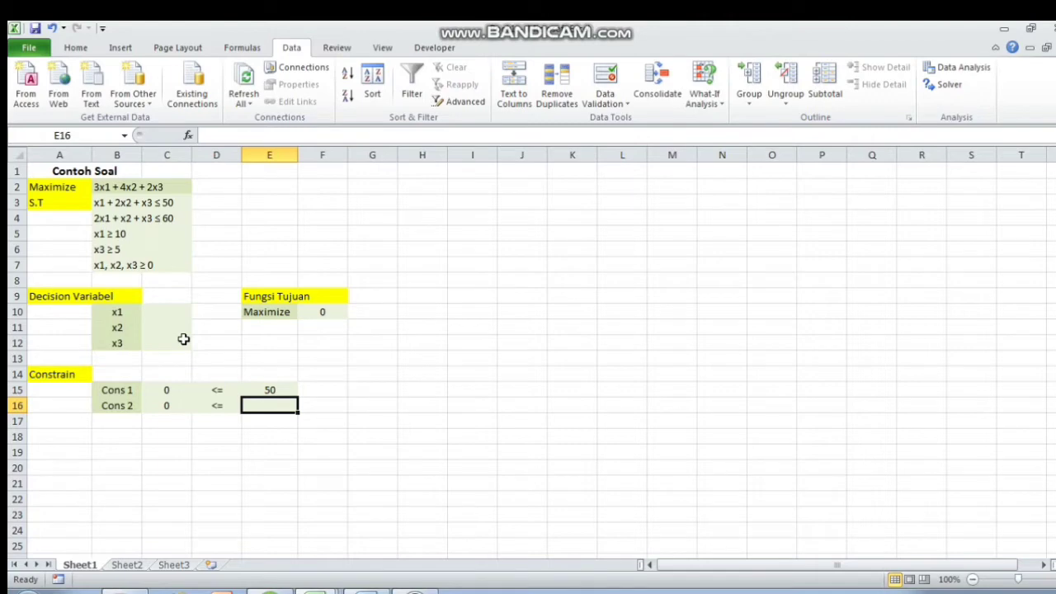
type("6")
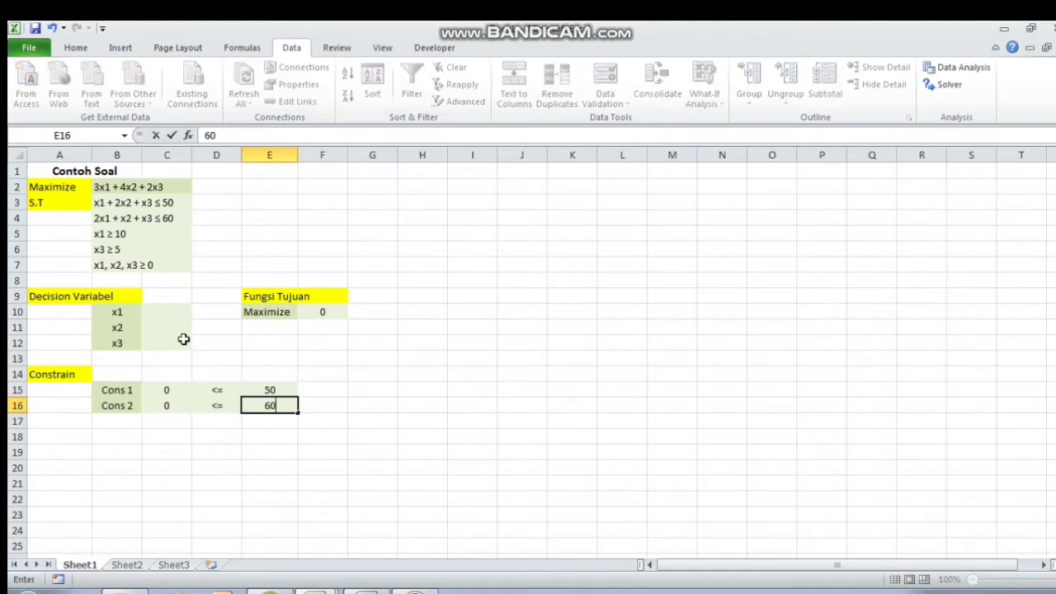
type("0")
key("Right")
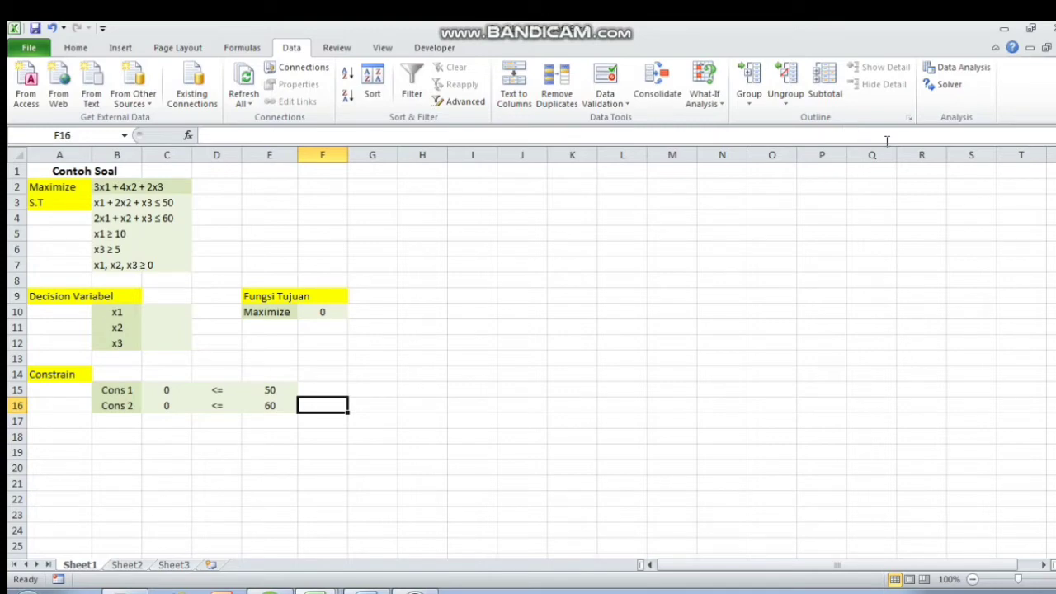
Open Solver and set its objective to cell F10, replacing the existing reference
left_click(956, 91)
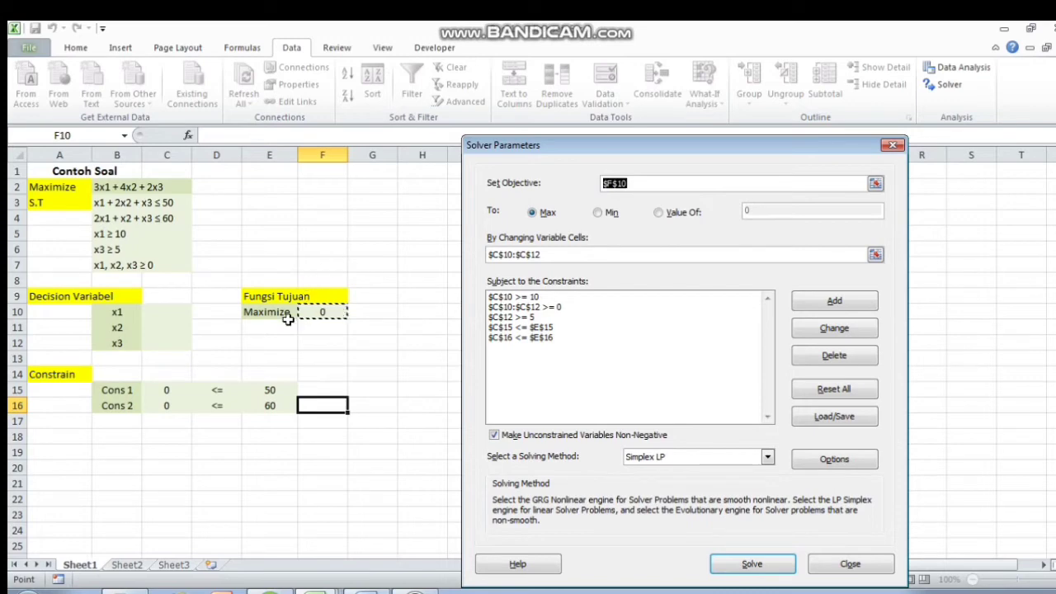
left_click(875, 185)
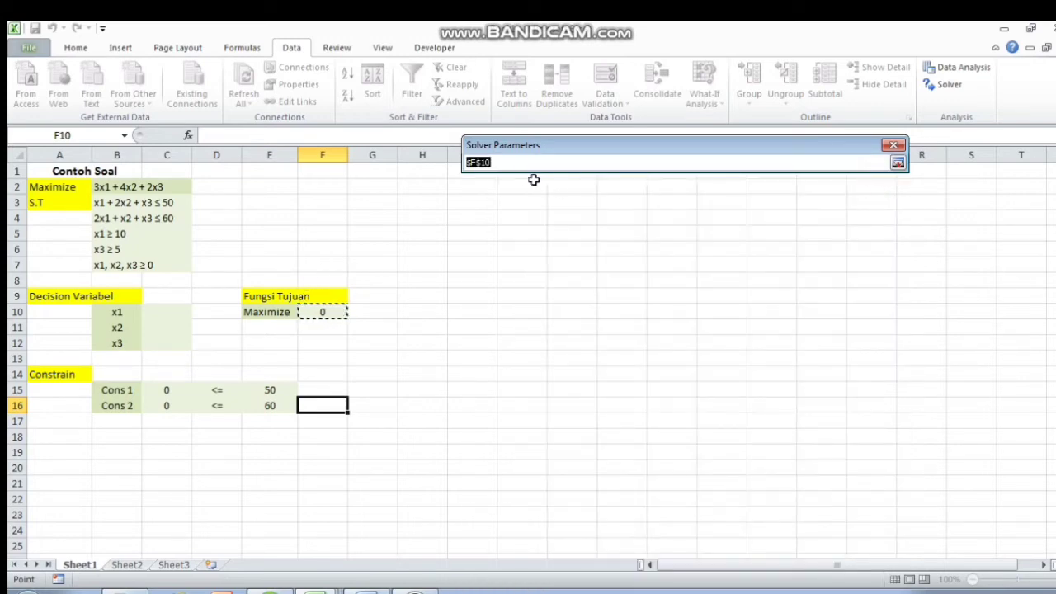
key("BackSpace")
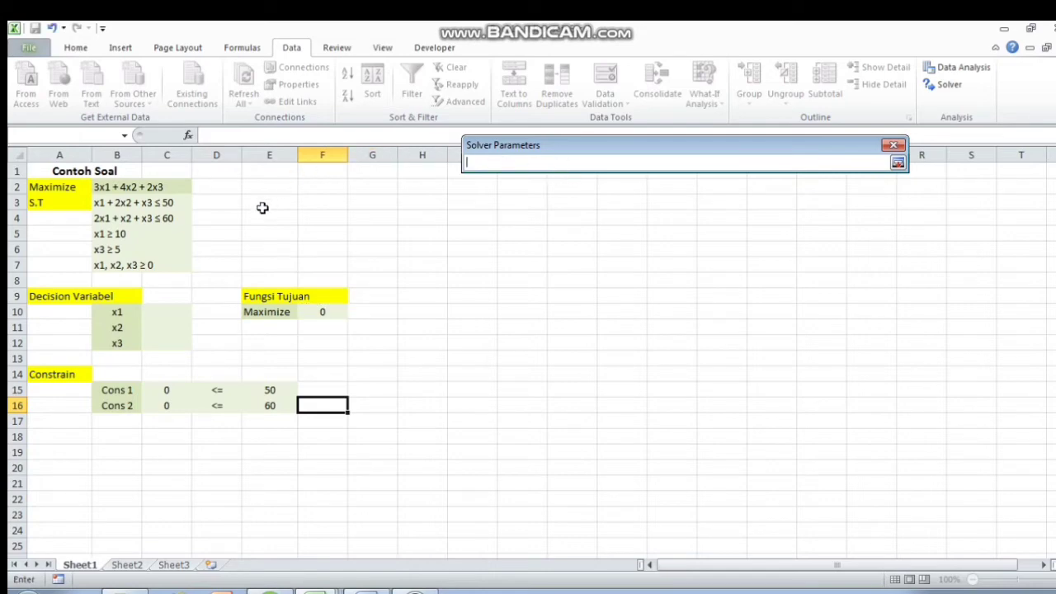
left_click(320, 311)
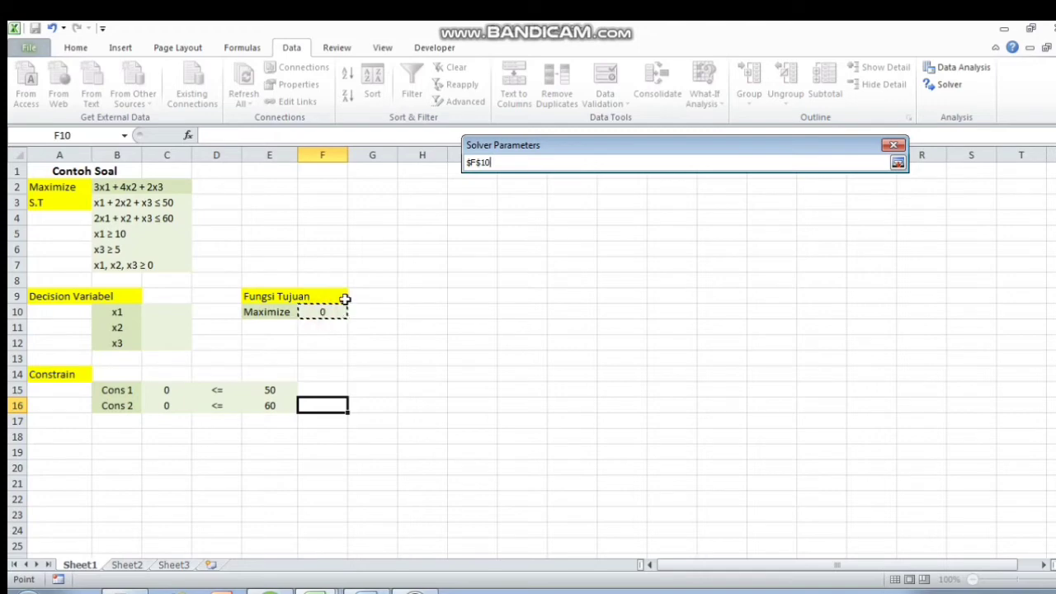
left_click(898, 164)
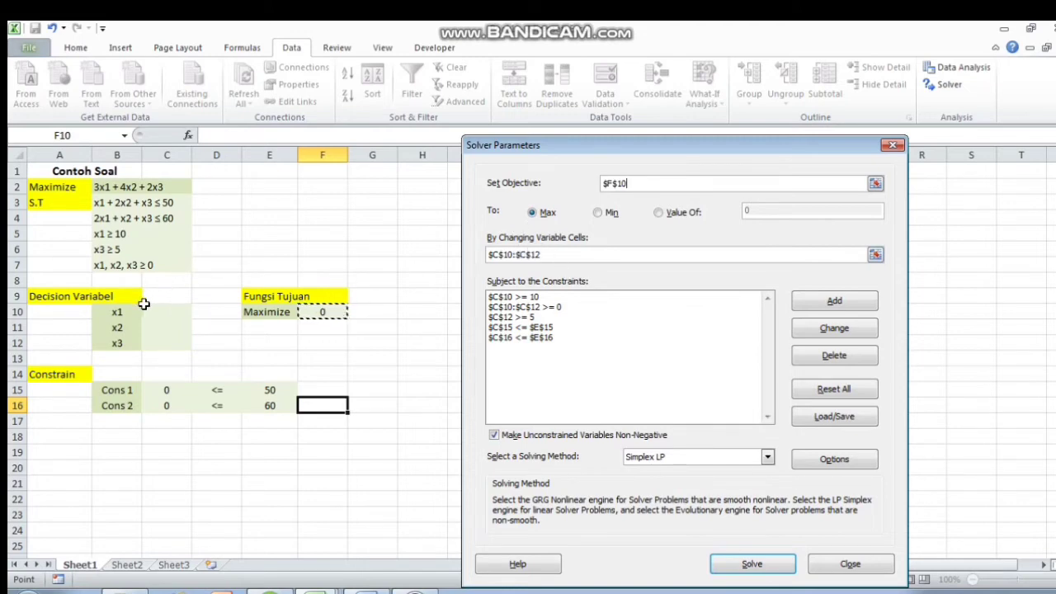
Set Solver's changing variable cells to C10:C12, replacing the existing range
left_click(875, 256)
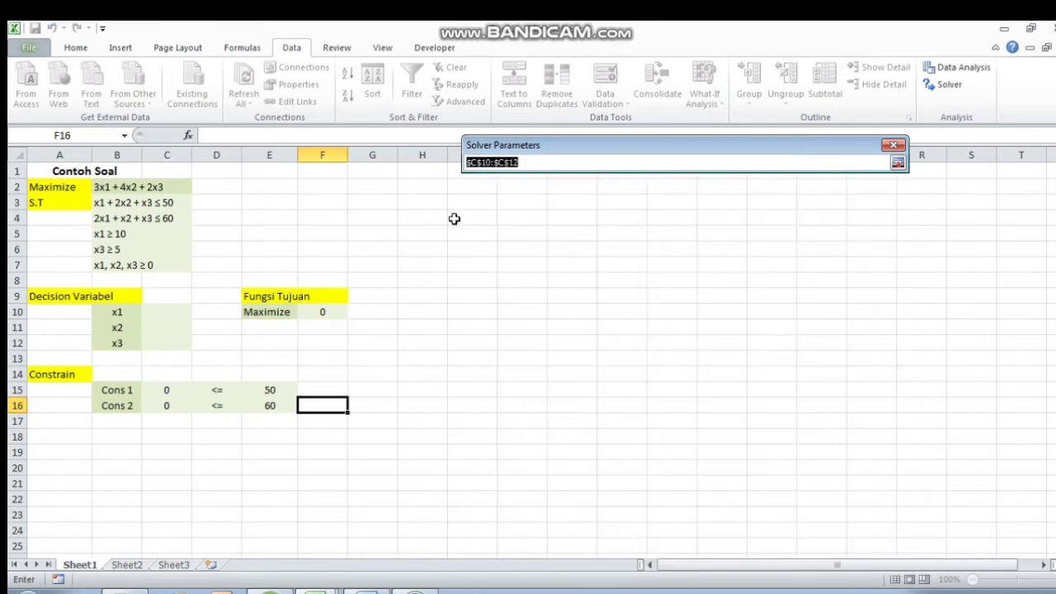
key("BackSpace")
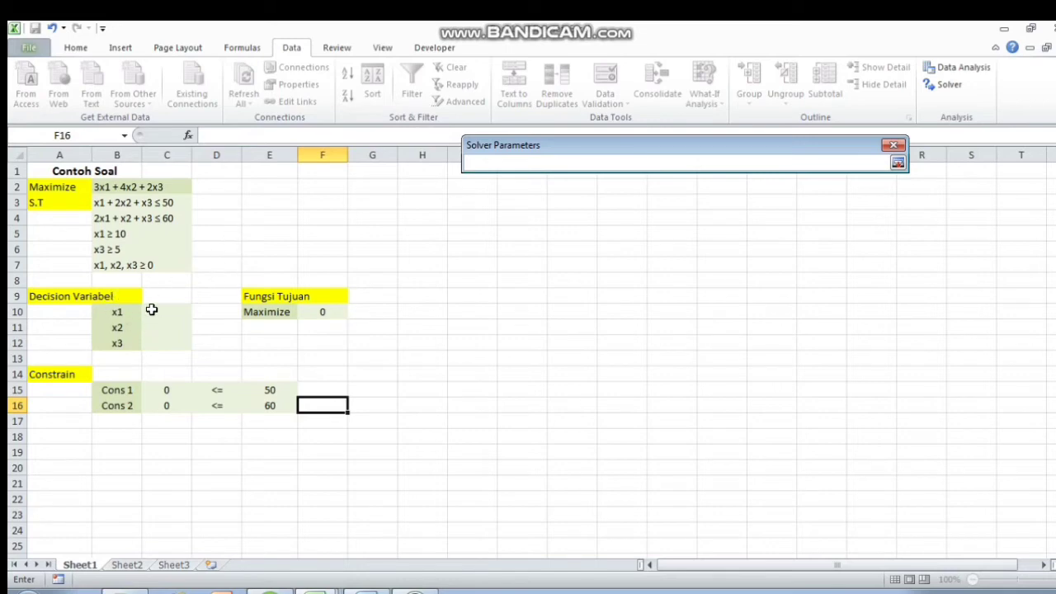
left_click_drag(156, 309, 168, 337)
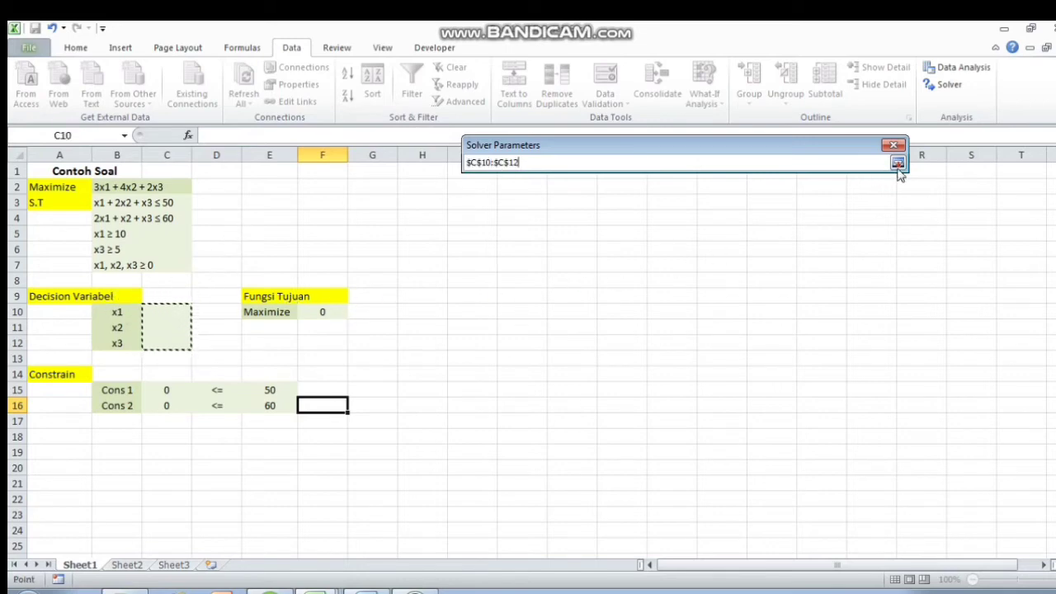
left_click(897, 164)
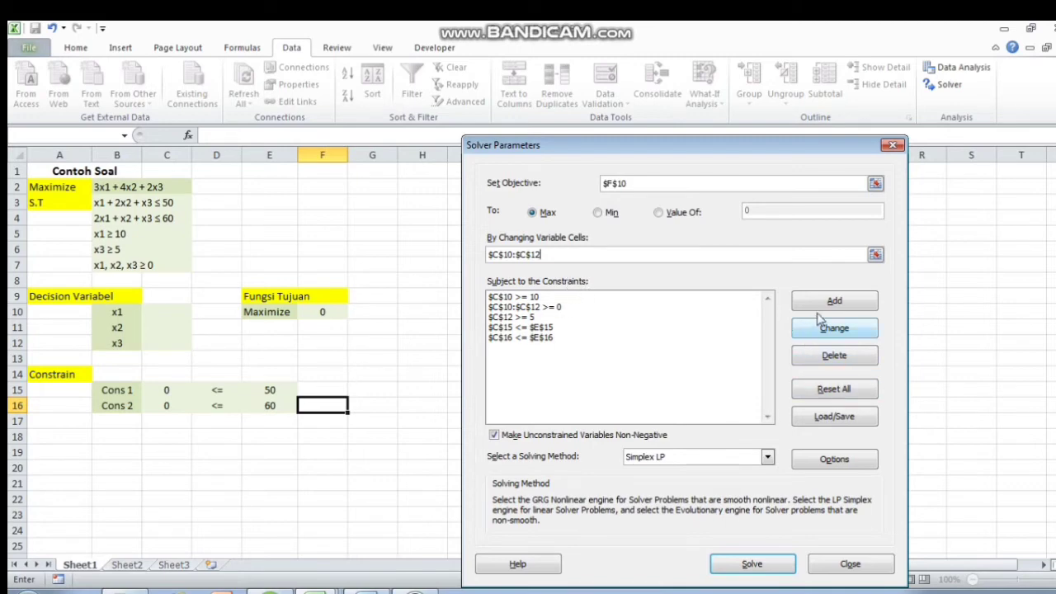
Delete all the existing constraints from the Solver parameters
left_click(835, 363)
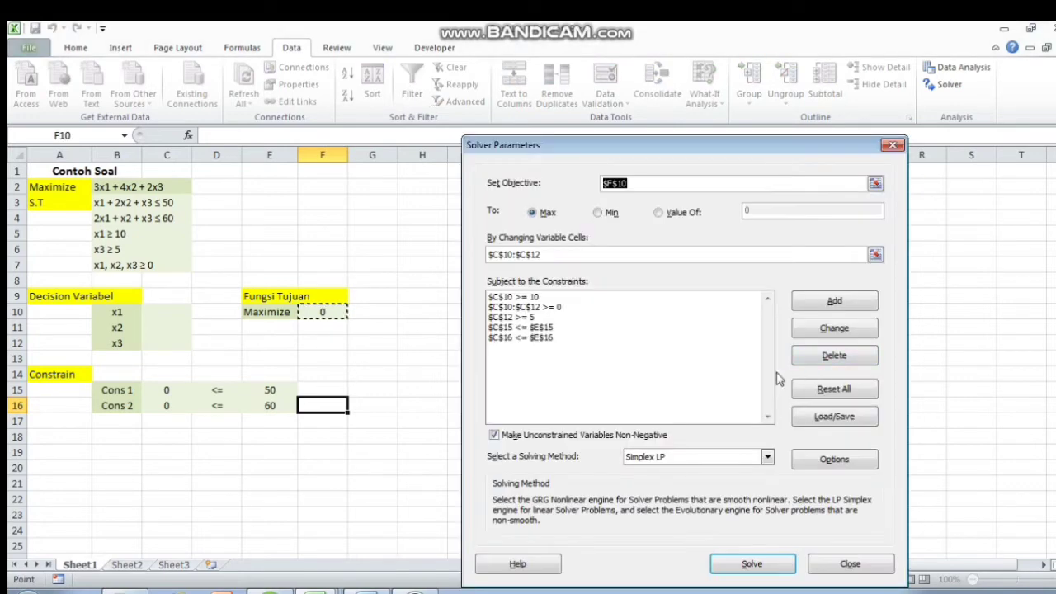
left_click(532, 298)
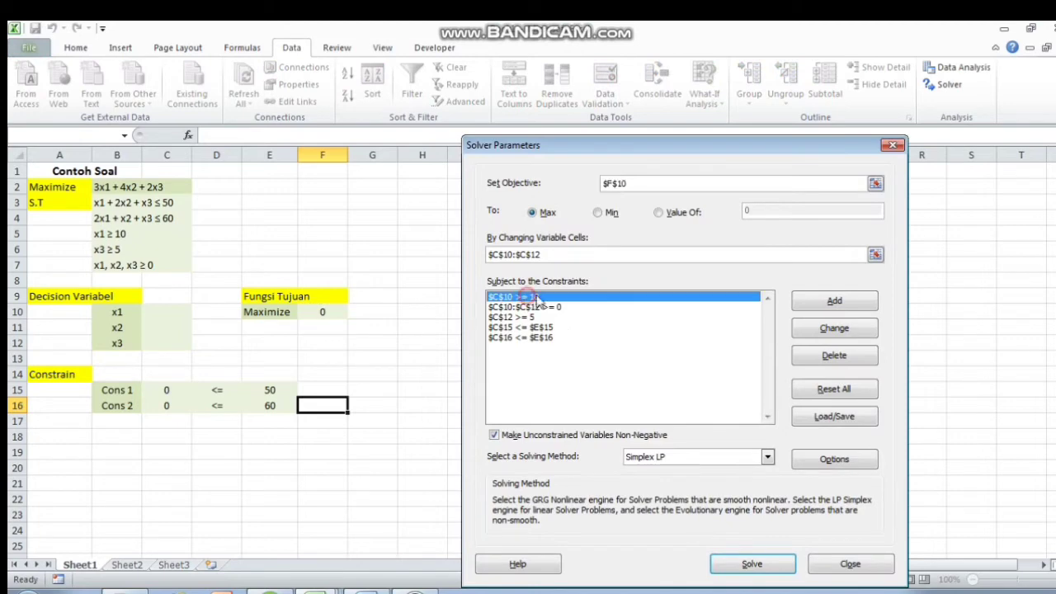
left_click(828, 355)
left_click(528, 307)
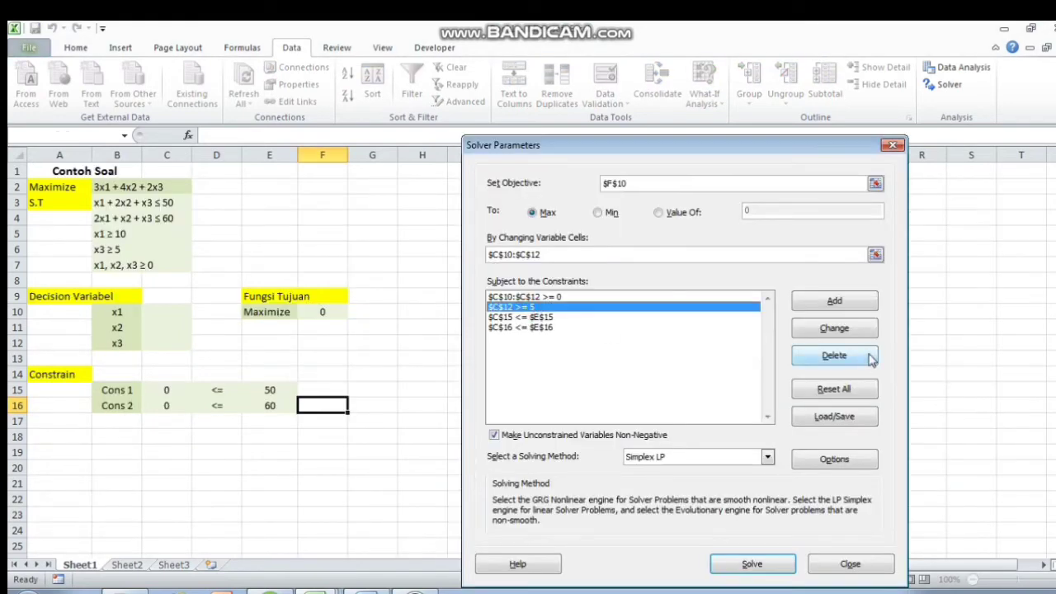
left_click(834, 355)
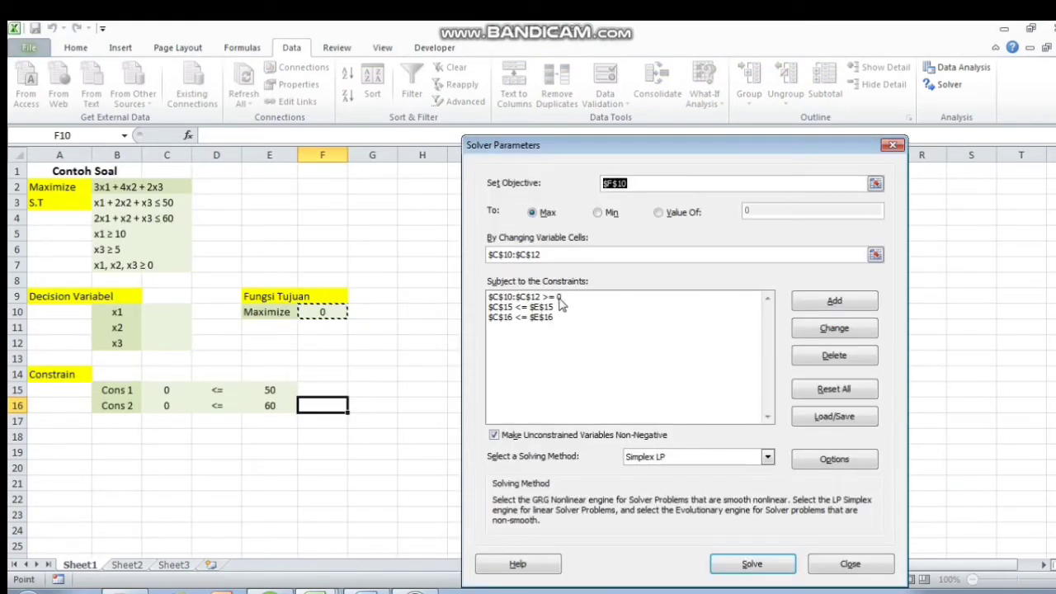
left_click(815, 359)
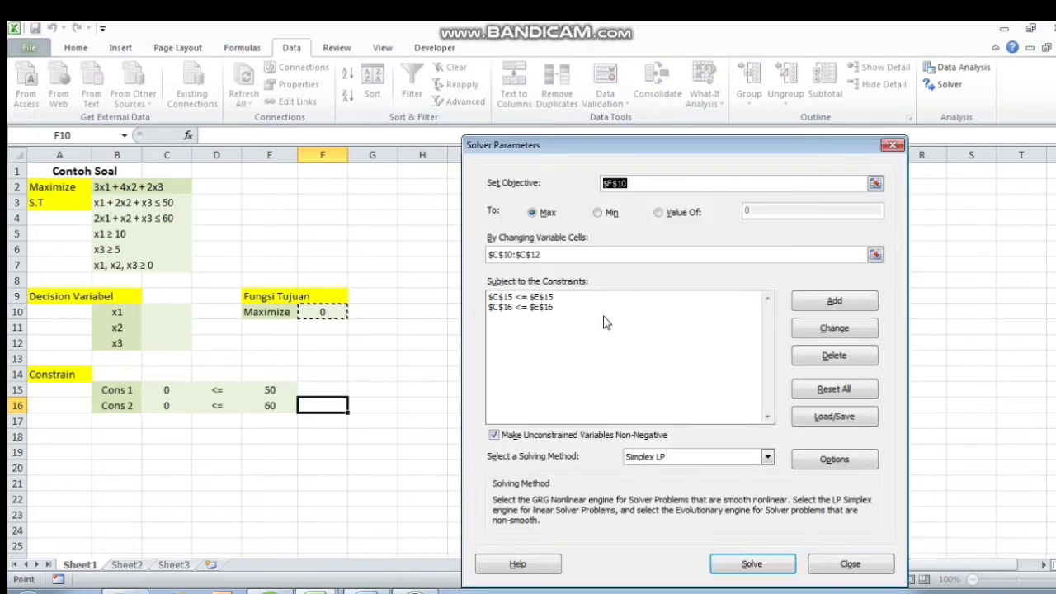
left_click(541, 298)
left_click(802, 351)
left_click(545, 297)
left_click(800, 363)
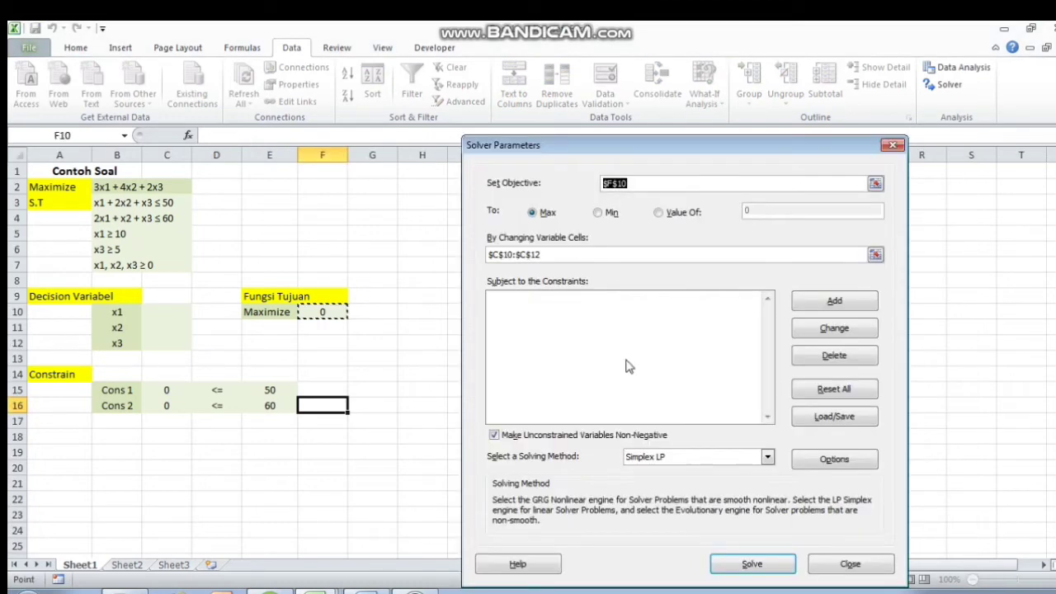
left_click(625, 326)
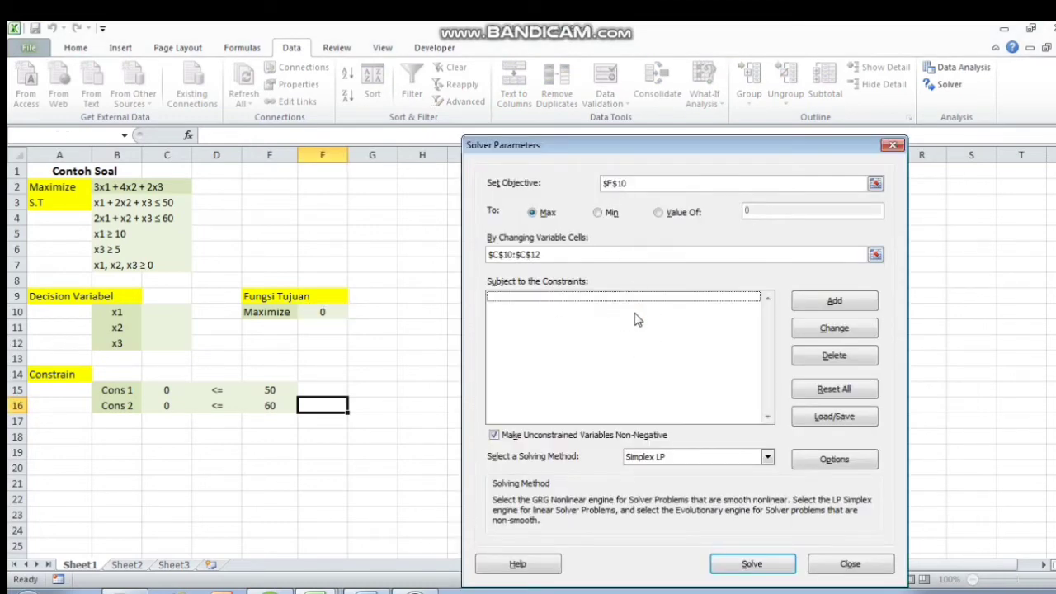
Add the Solver constraint that cell C15 is <= cell E15
left_click(834, 302)
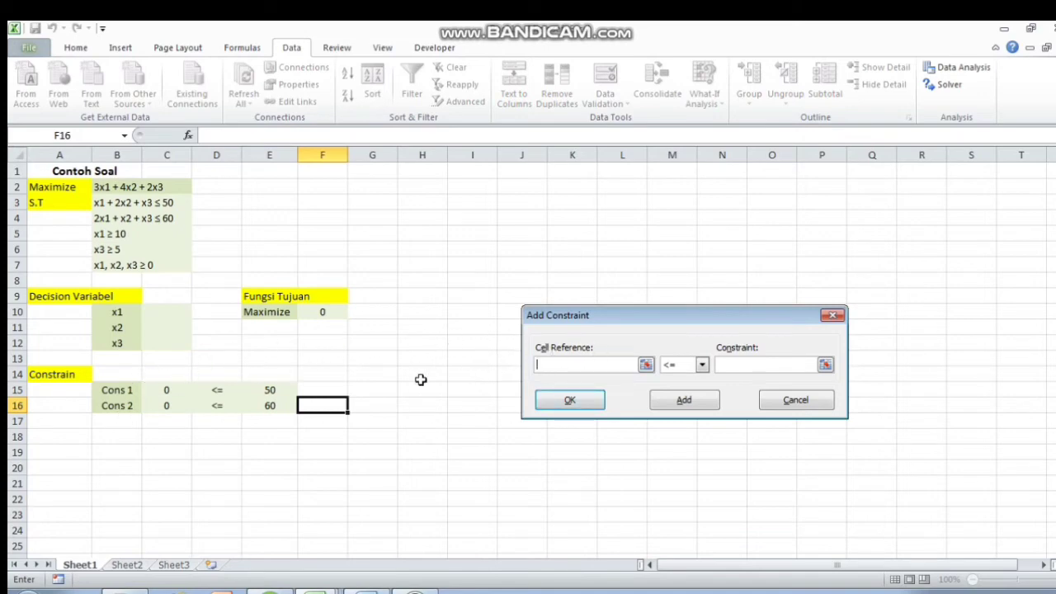
left_click(168, 391)
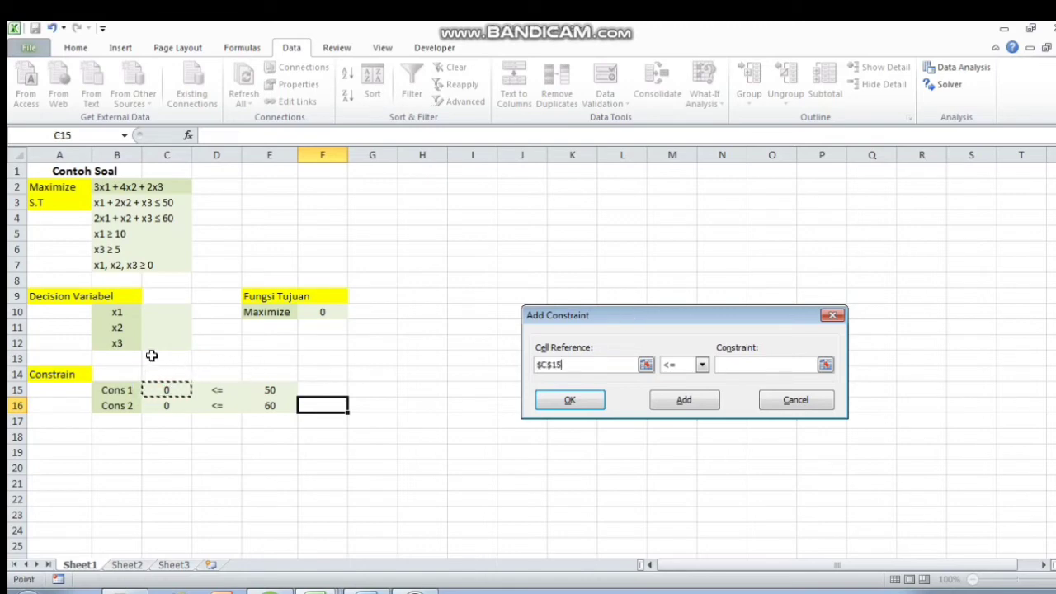
left_click(702, 366)
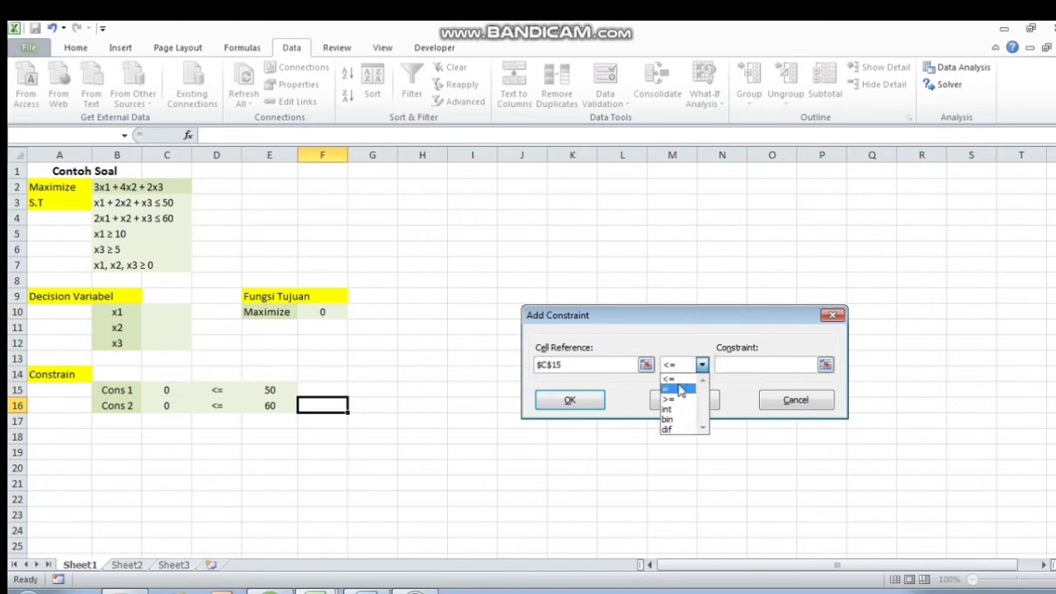
left_click(678, 379)
left_click(721, 363)
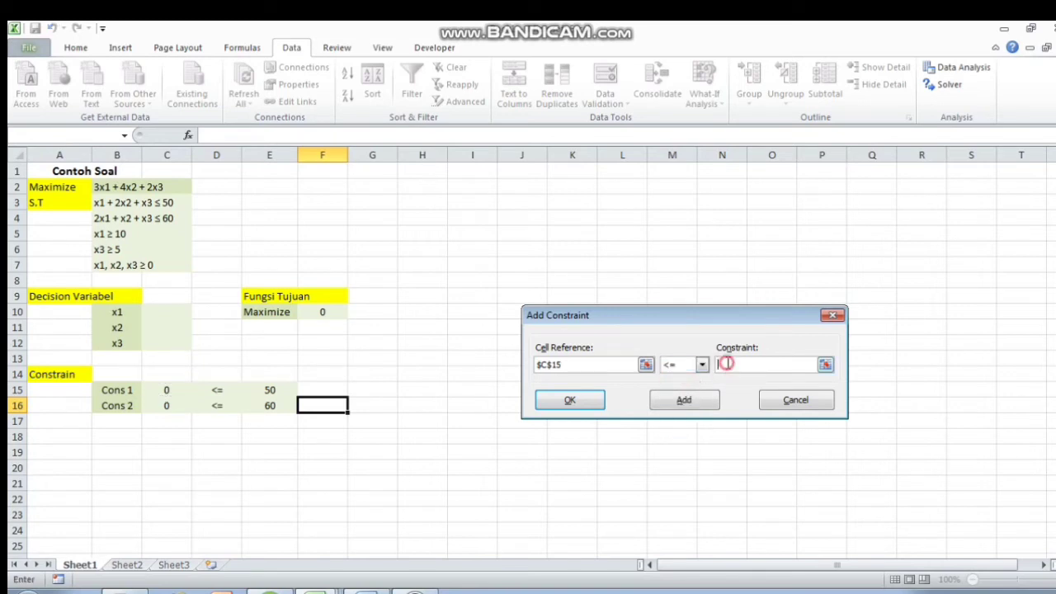
left_click(270, 390)
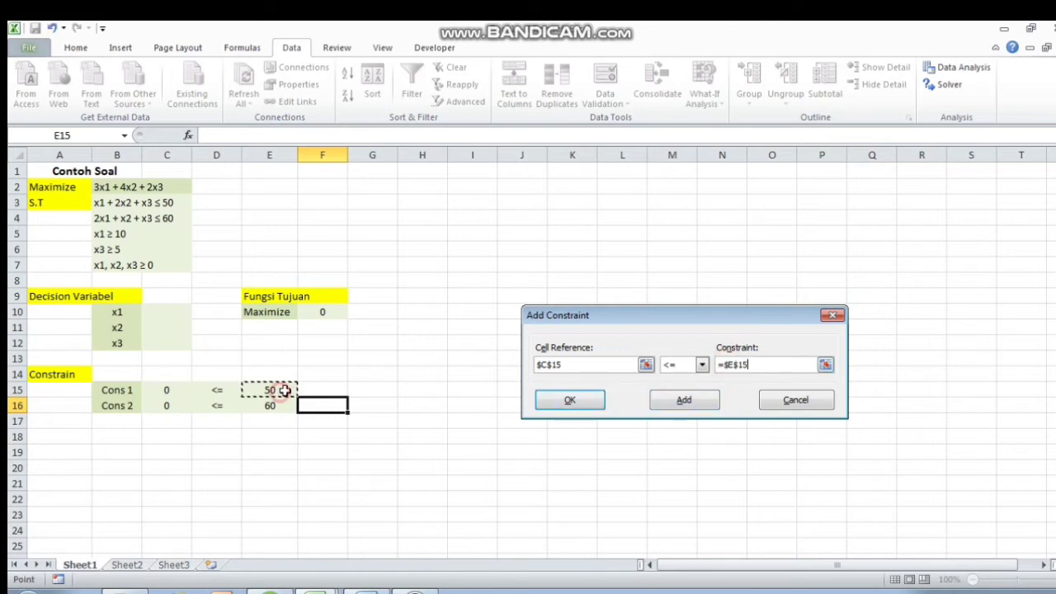
left_click(667, 406)
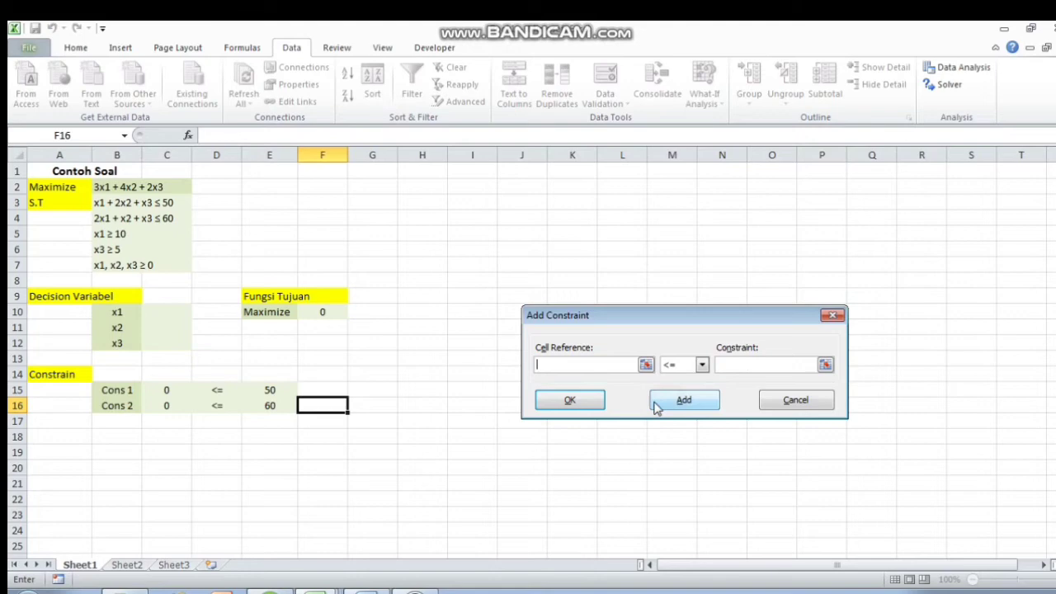
Add the Solver constraint that cell C16 is <= cell E16
left_click(170, 403)
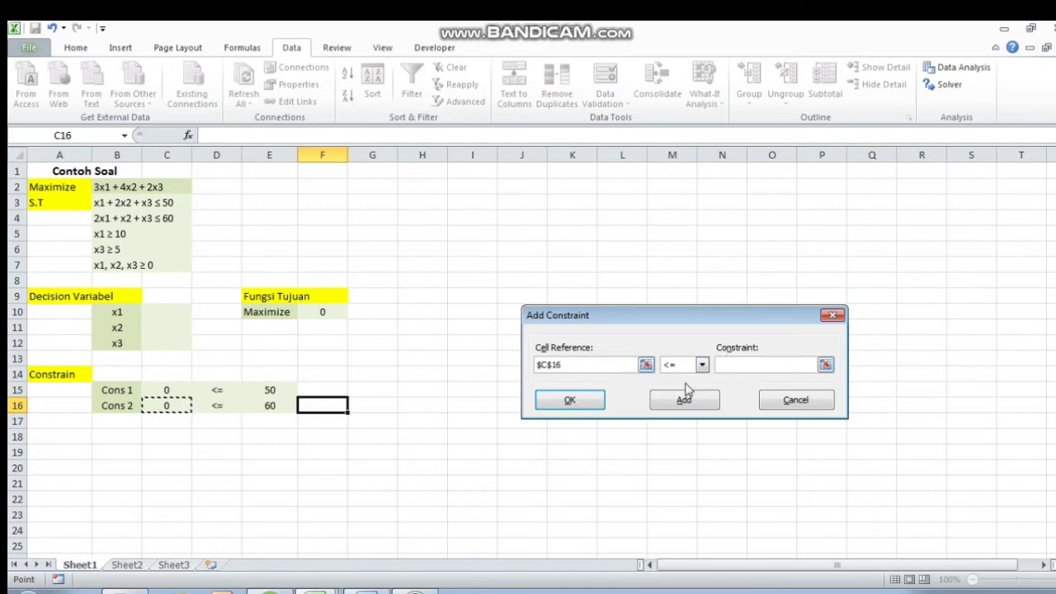
left_click(735, 363)
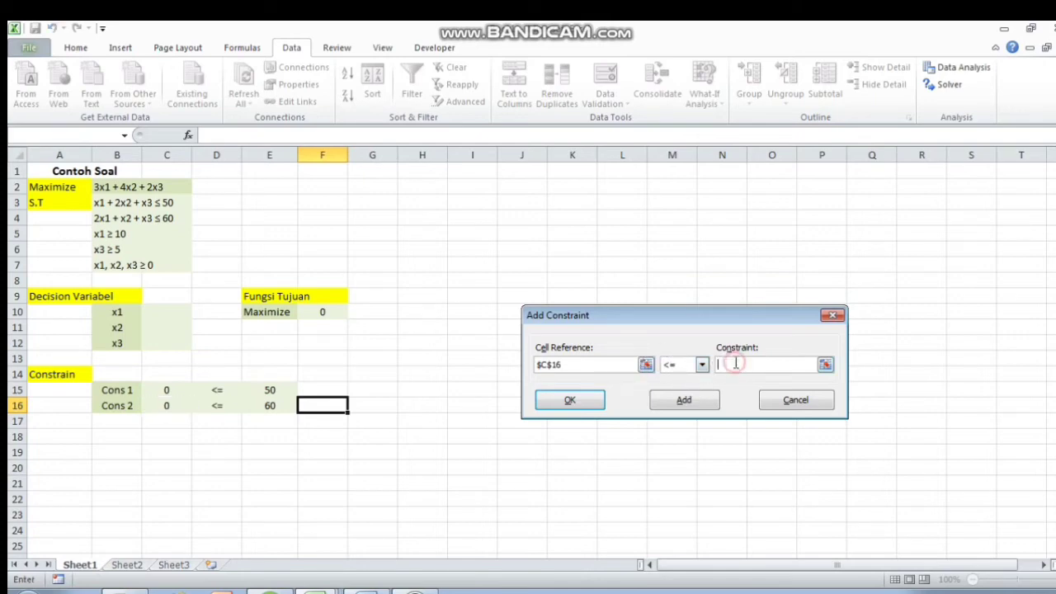
left_click(275, 406)
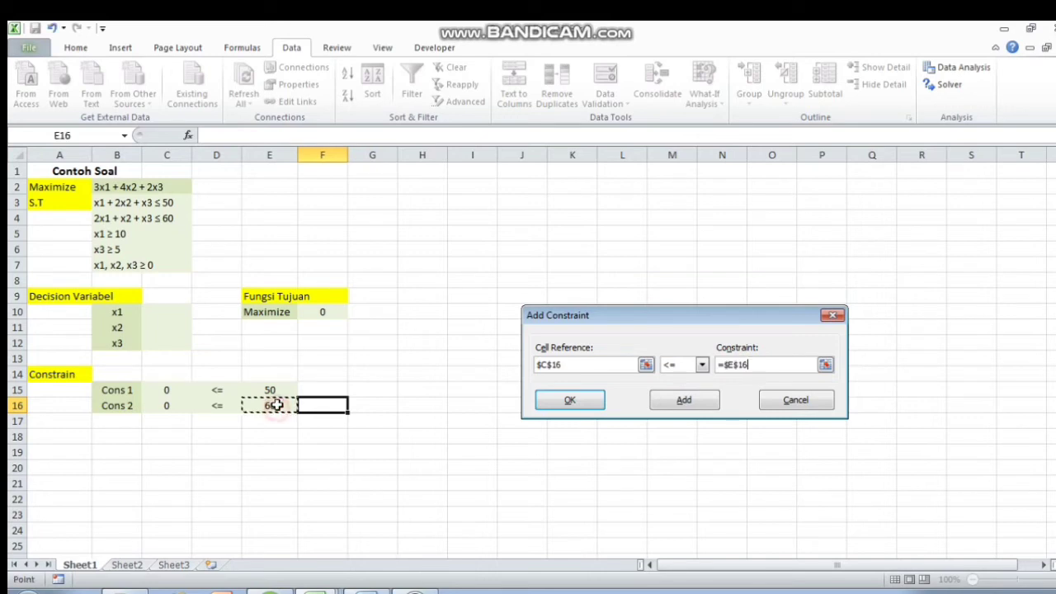
left_click(691, 401)
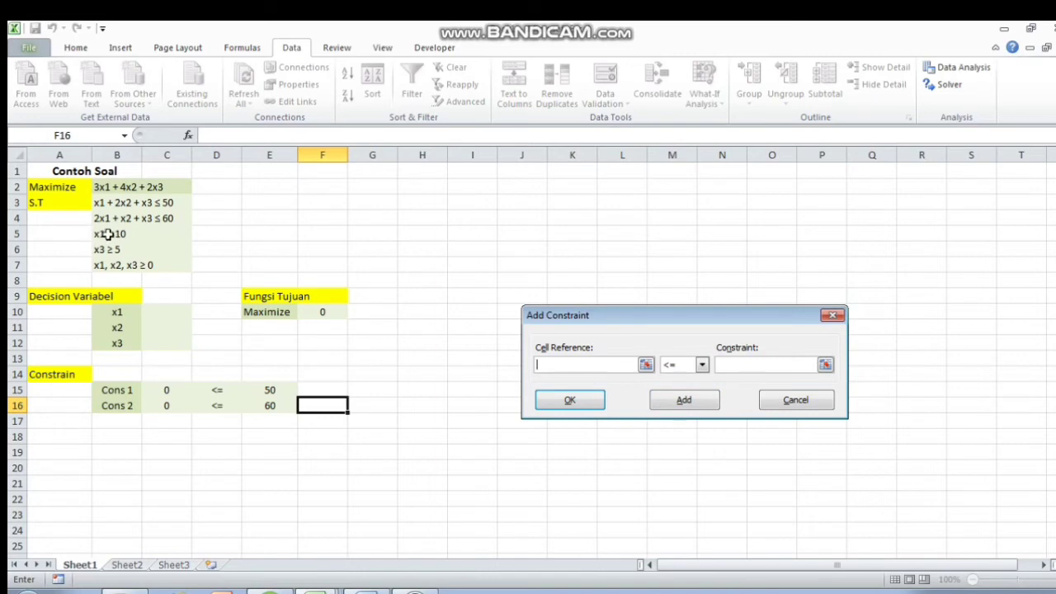
Add the Solver constraint that cell C10 is >= 10
left_click(170, 312)
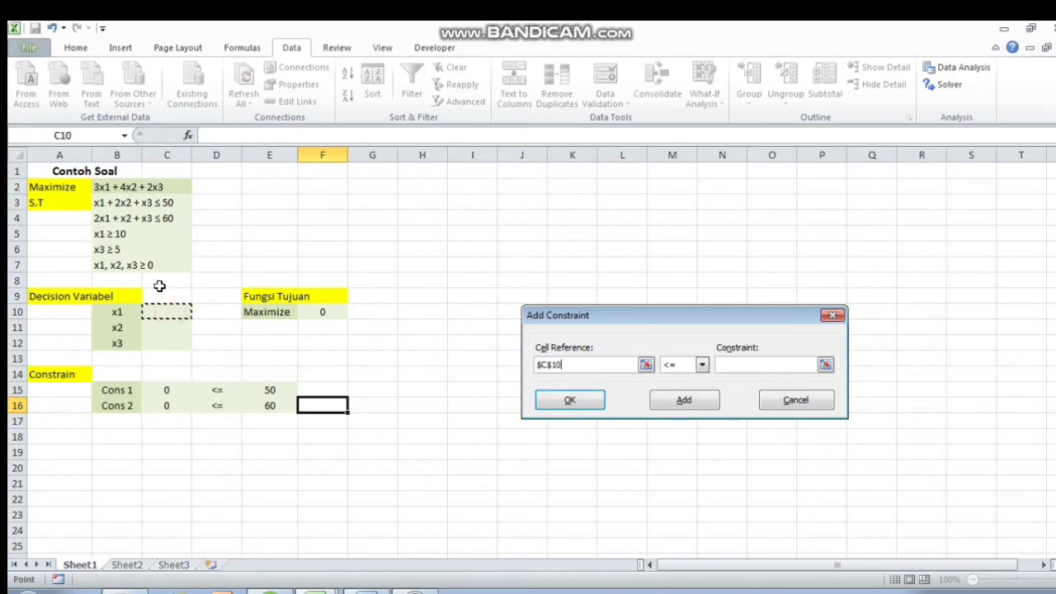
left_click(701, 366)
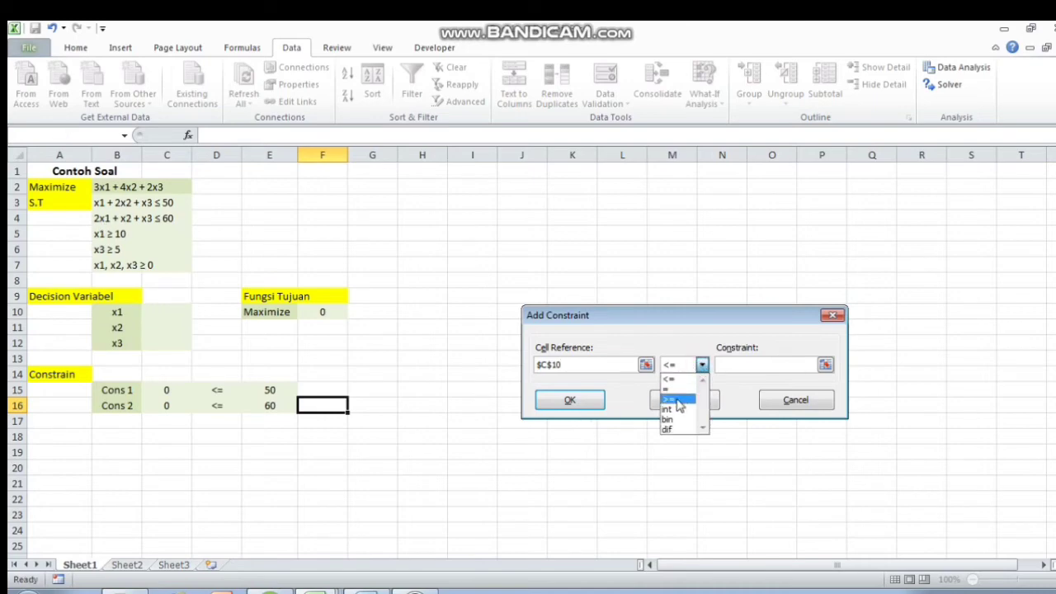
left_click(677, 400)
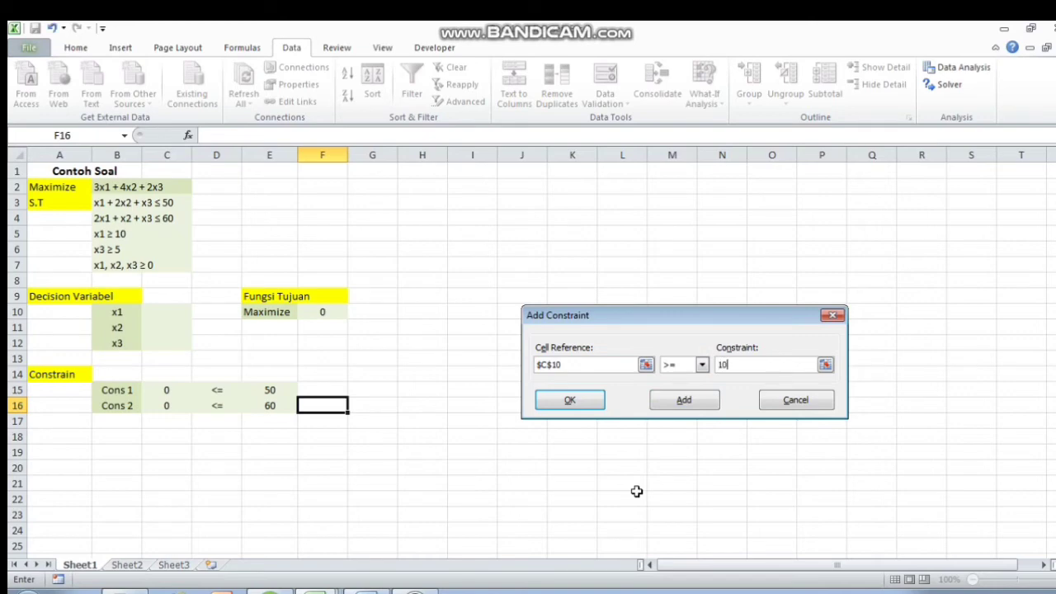
left_click(686, 402)
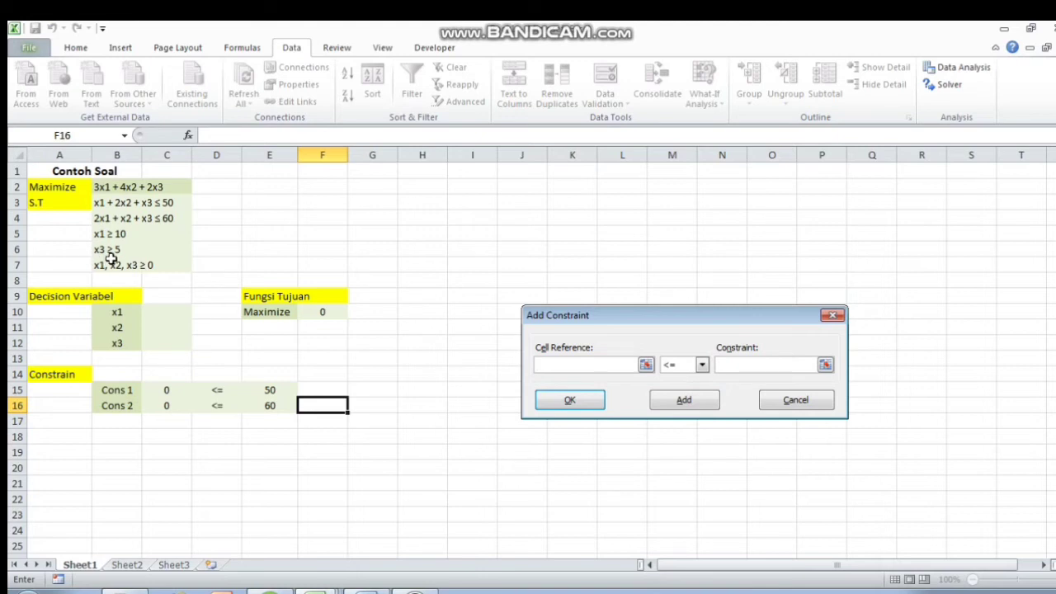
Add the Solver constraint that cell C12 is >= 5
left_click(170, 344)
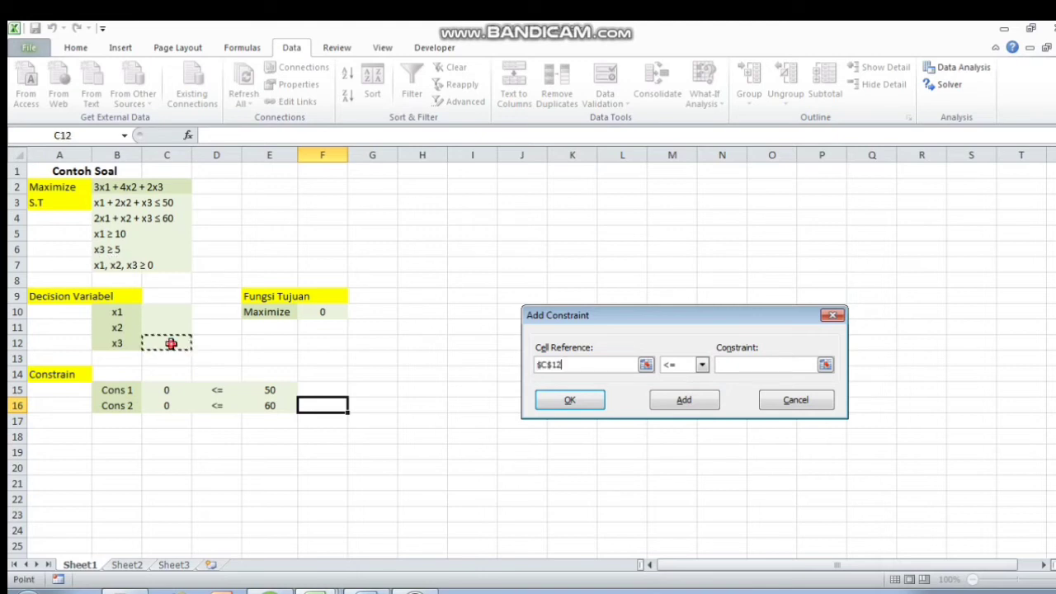
left_click(702, 365)
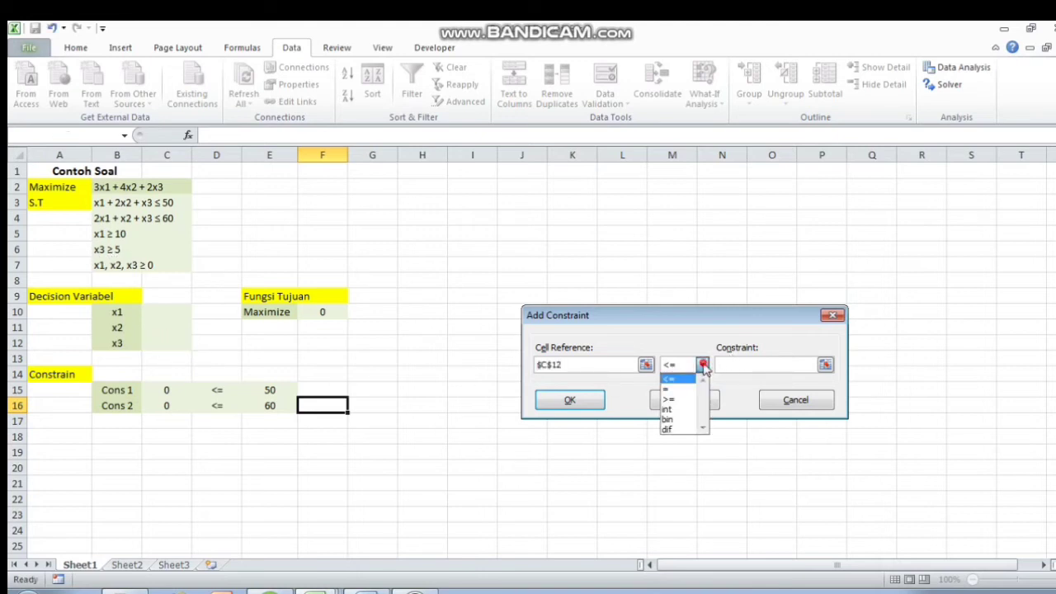
left_click(674, 400)
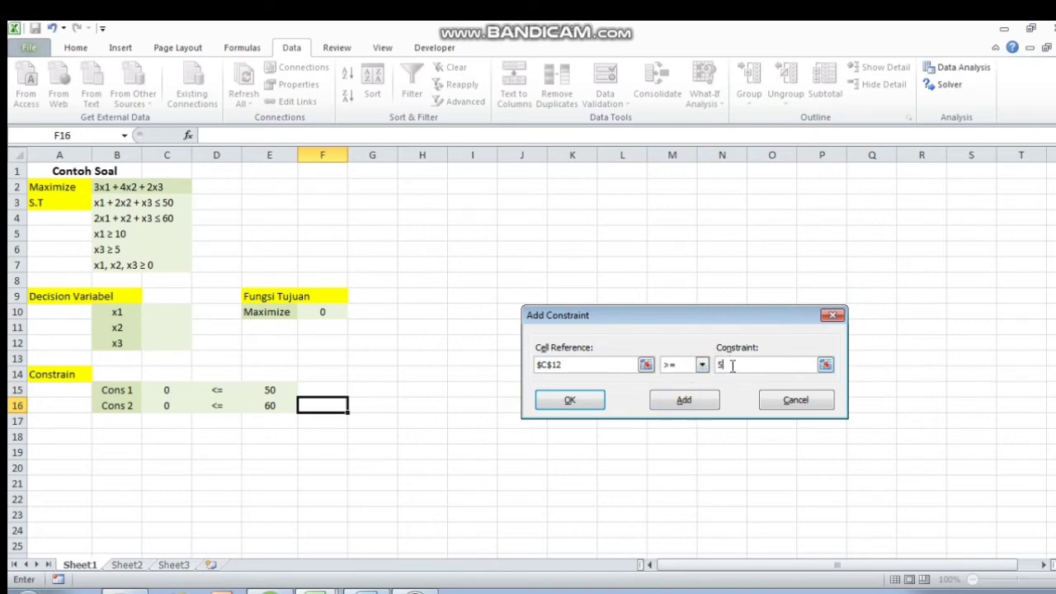
left_click(665, 405)
Add the Solver constraint that cells C10:C12 are >= 0 and return to the Solver parameters
left_click_drag(174, 311, 170, 339)
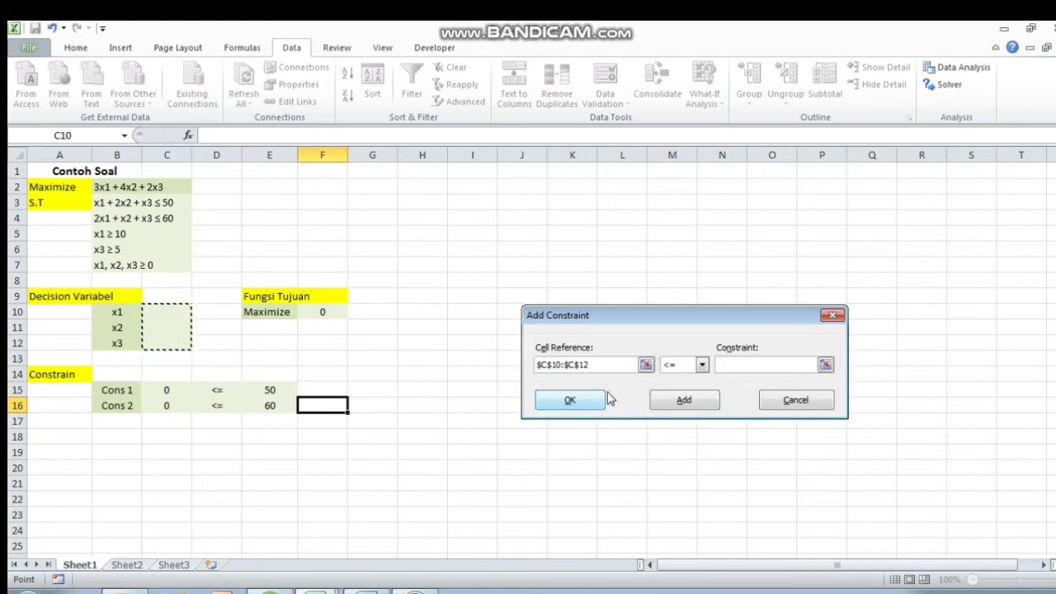
left_click(700, 365)
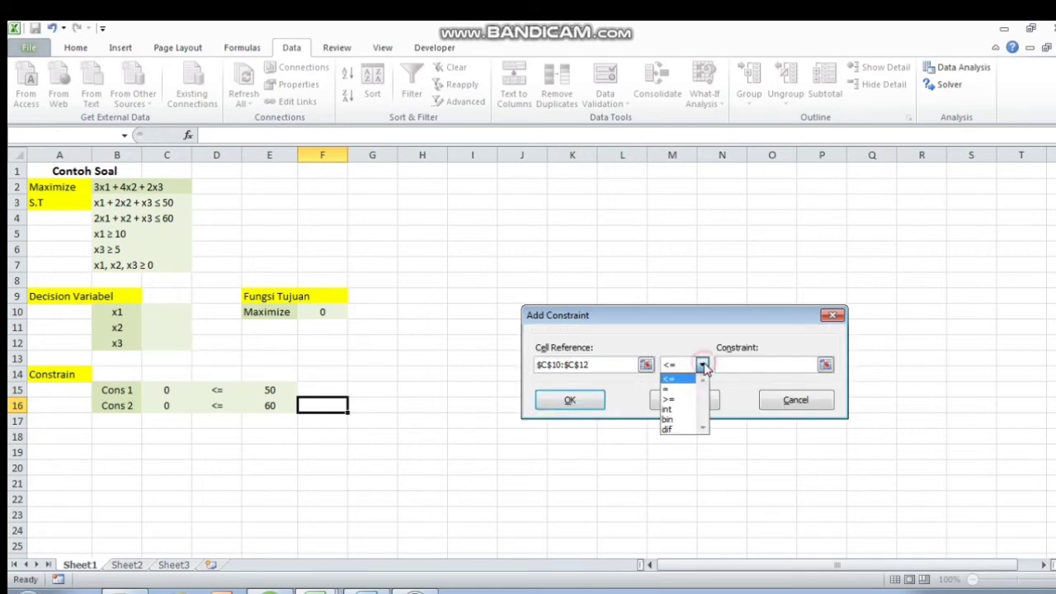
left_click(676, 399)
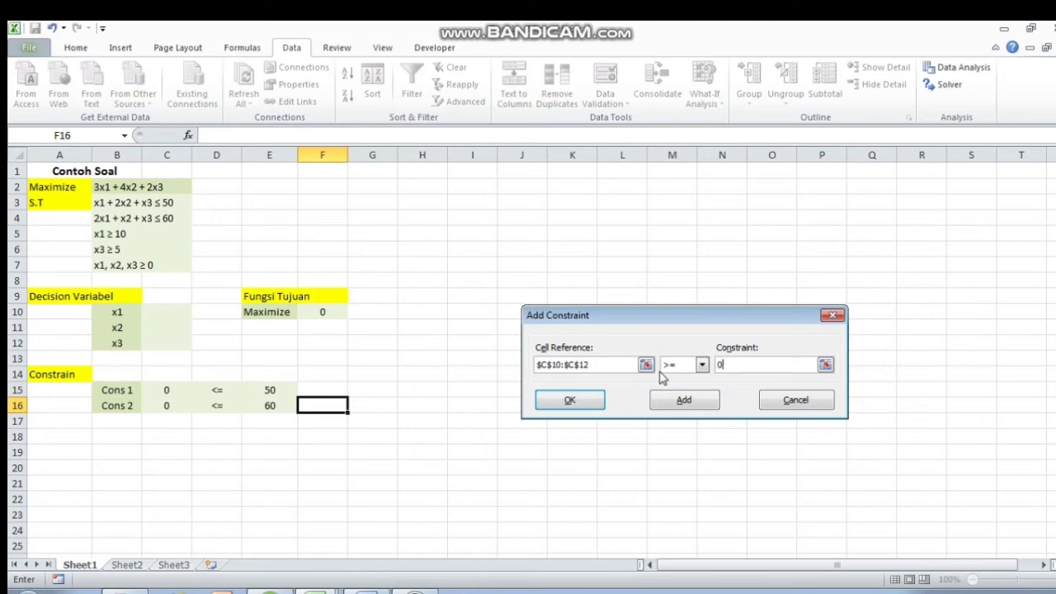
left_click(571, 401)
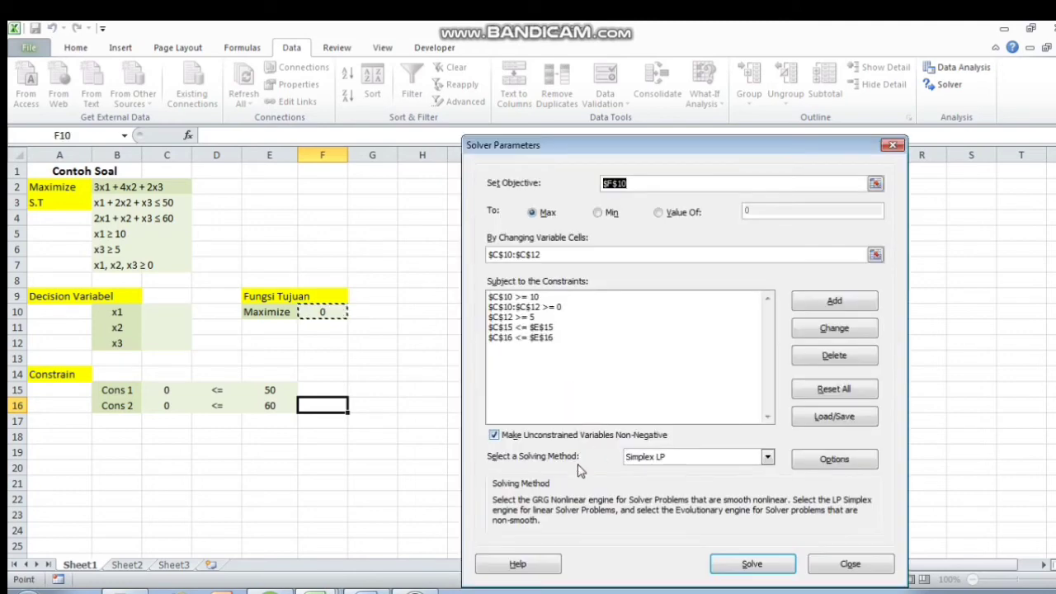
Solve the model with the Simplex LP solving method and keep the Solver solution
left_click(767, 458)
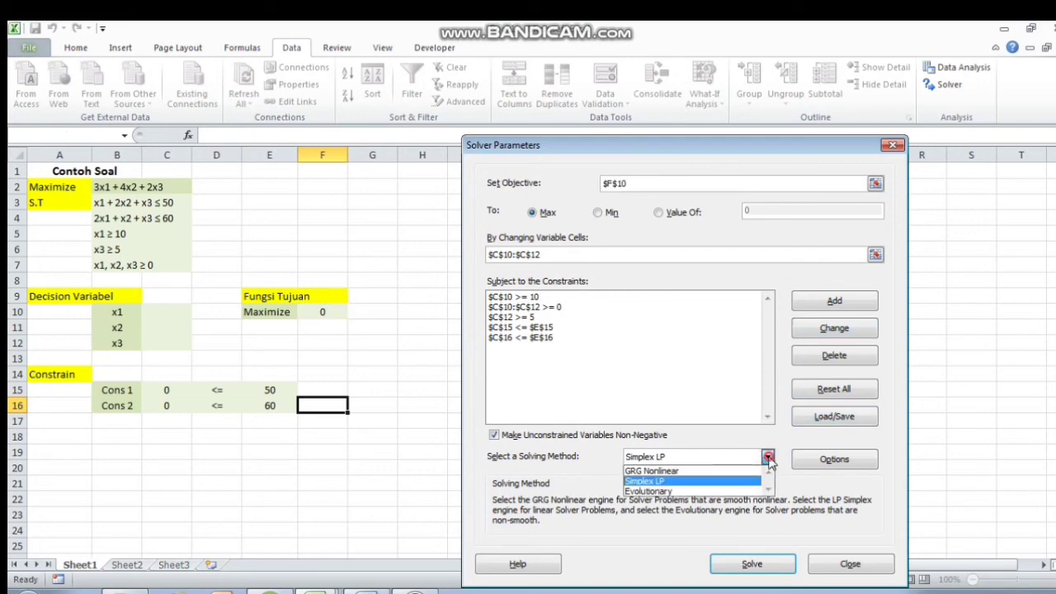
left_click(767, 458)
left_click(767, 459)
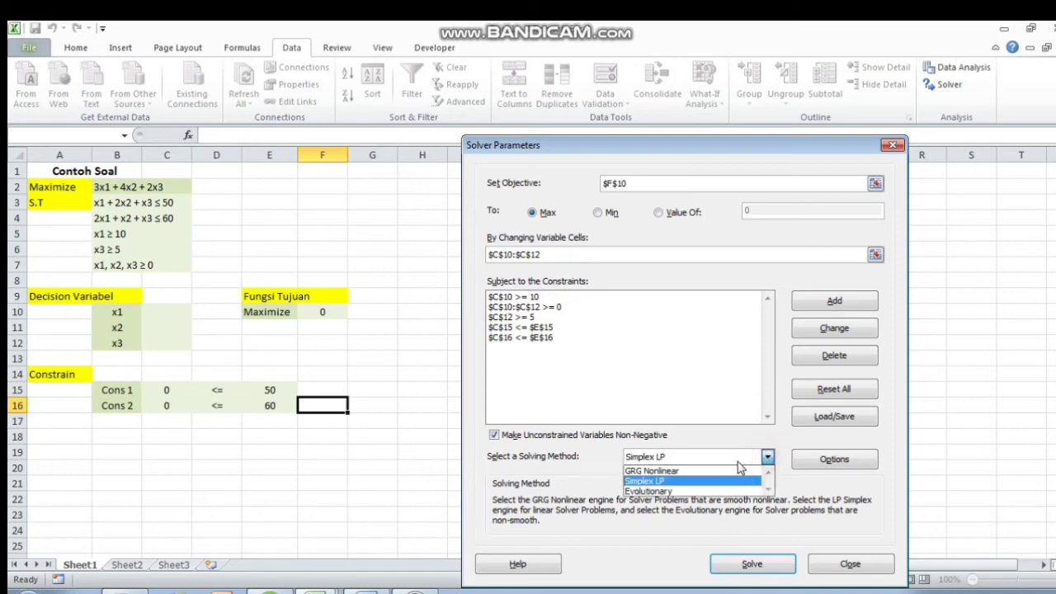
left_click(667, 482)
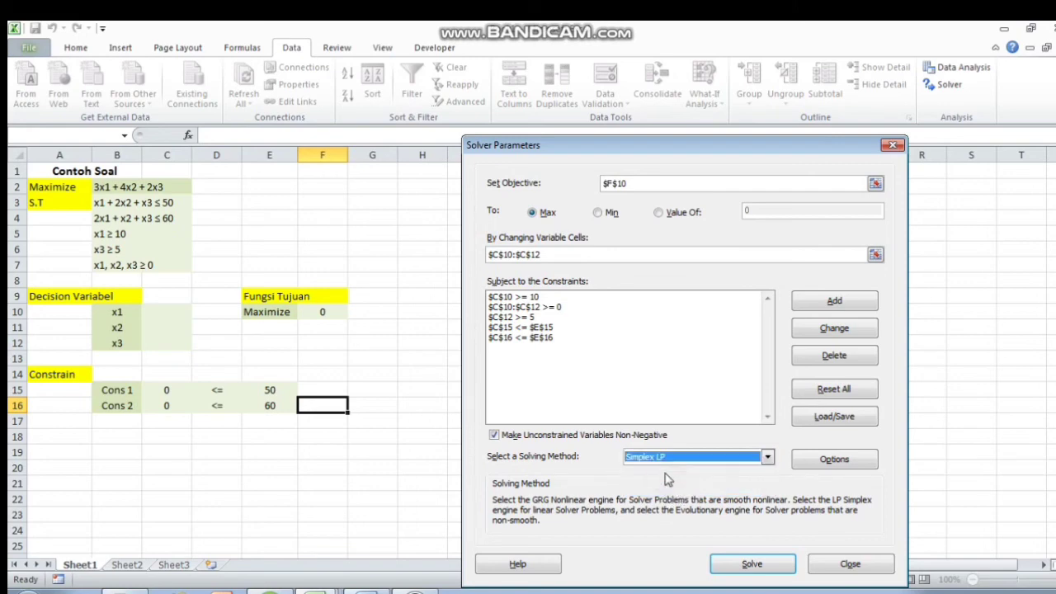
left_click(738, 566)
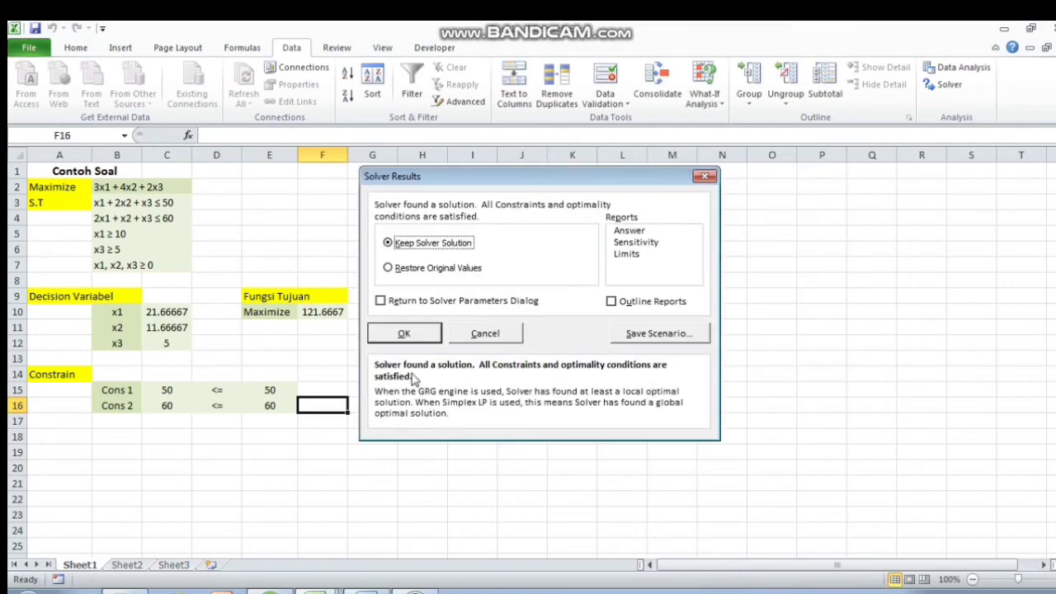
left_click(405, 334)
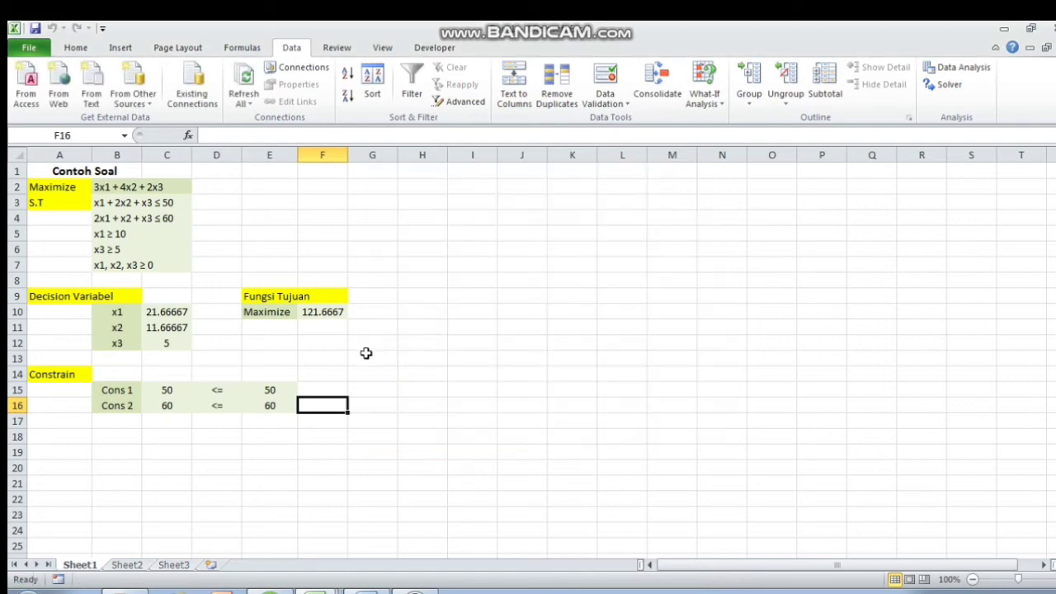